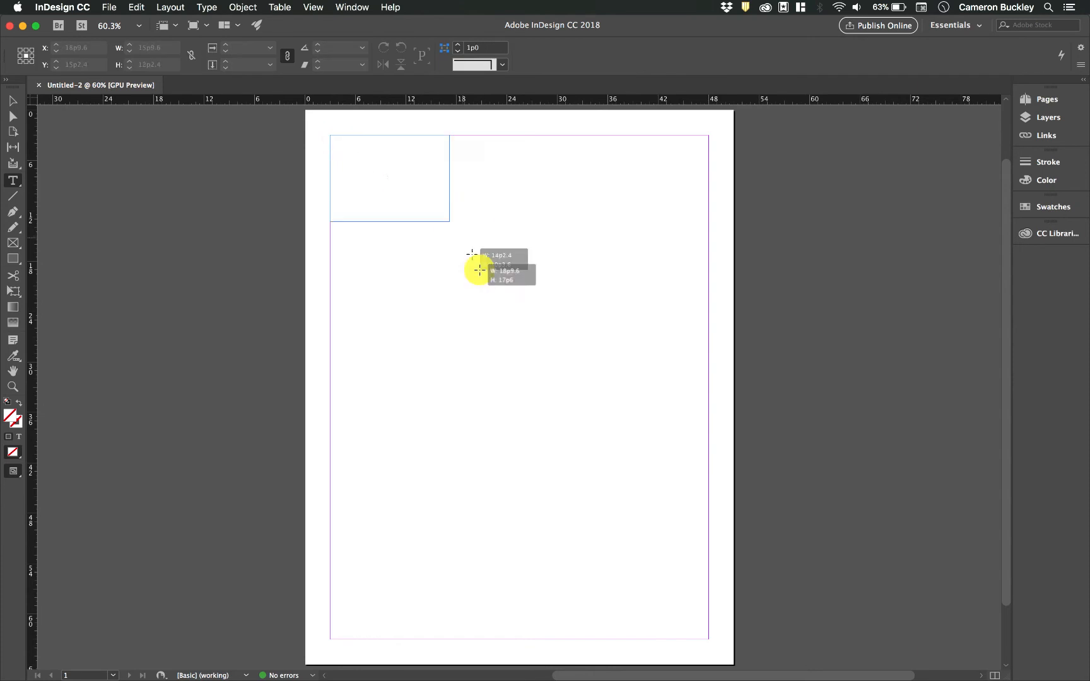
- Fill the new text frame with placeholder text and select some of its words
right_click(451, 202)
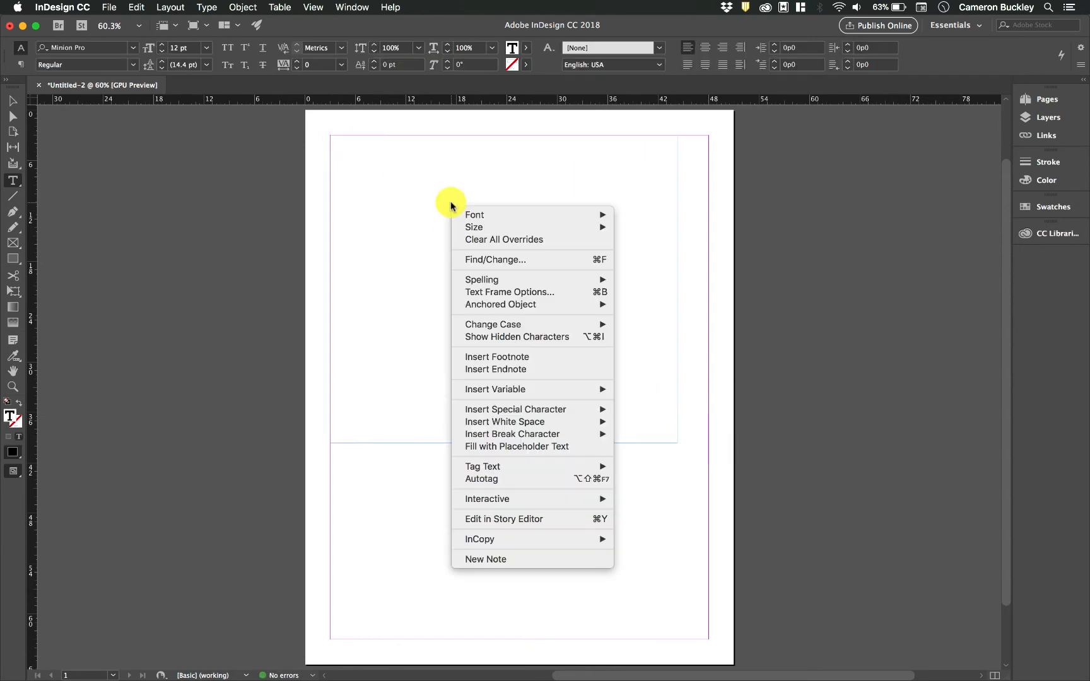
click(528, 446)
triple_click(367, 148)
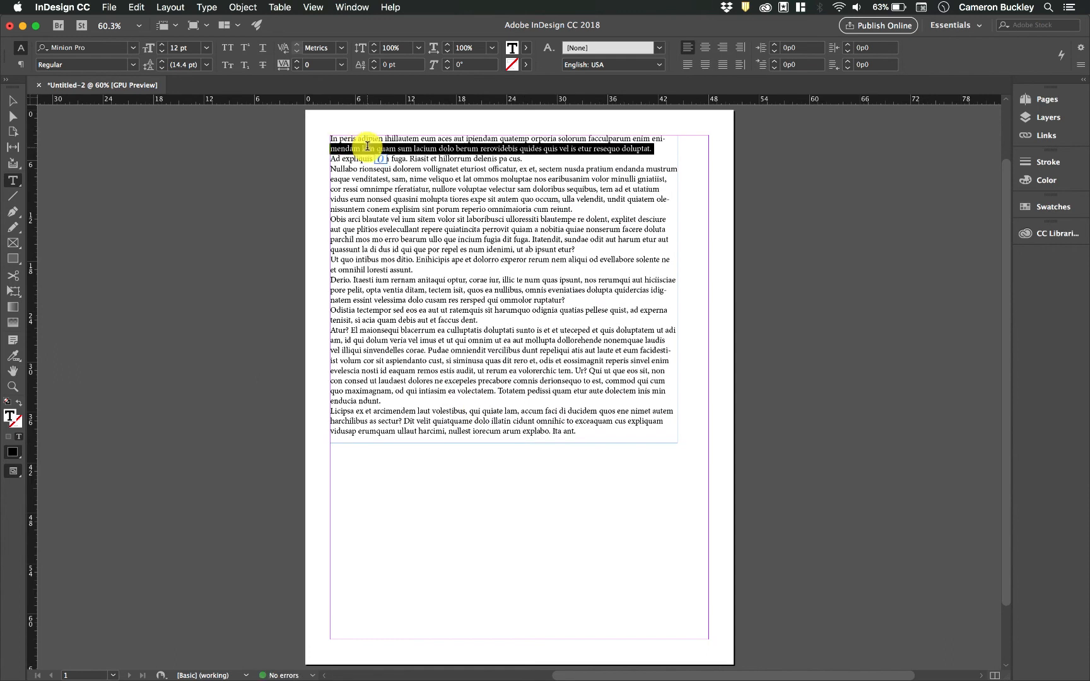
double_click(348, 153)
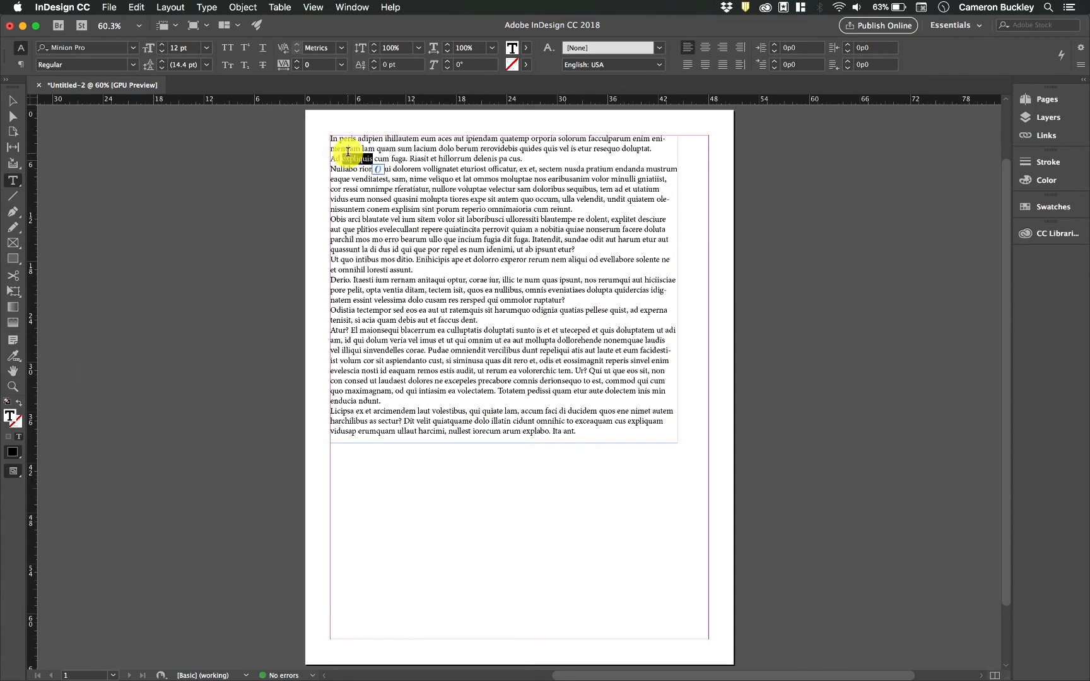
double_click(348, 148)
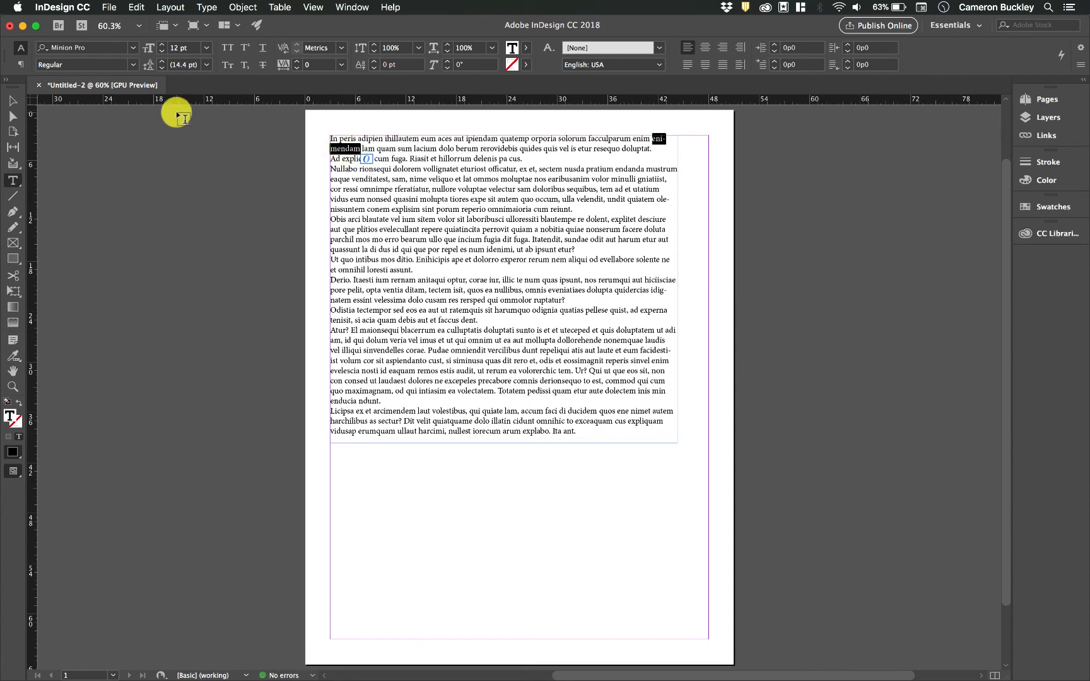
- Check the font family list, keep Minion Pro, and show the Paragraph Formatting Controls
click(133, 47)
click(133, 48)
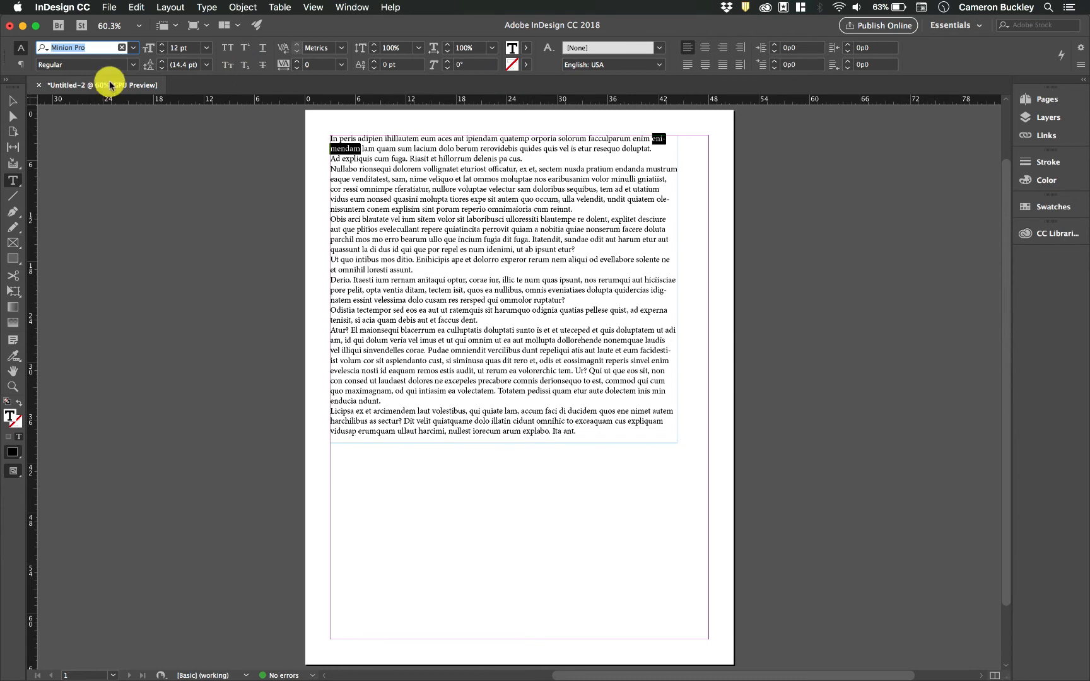
click(19, 65)
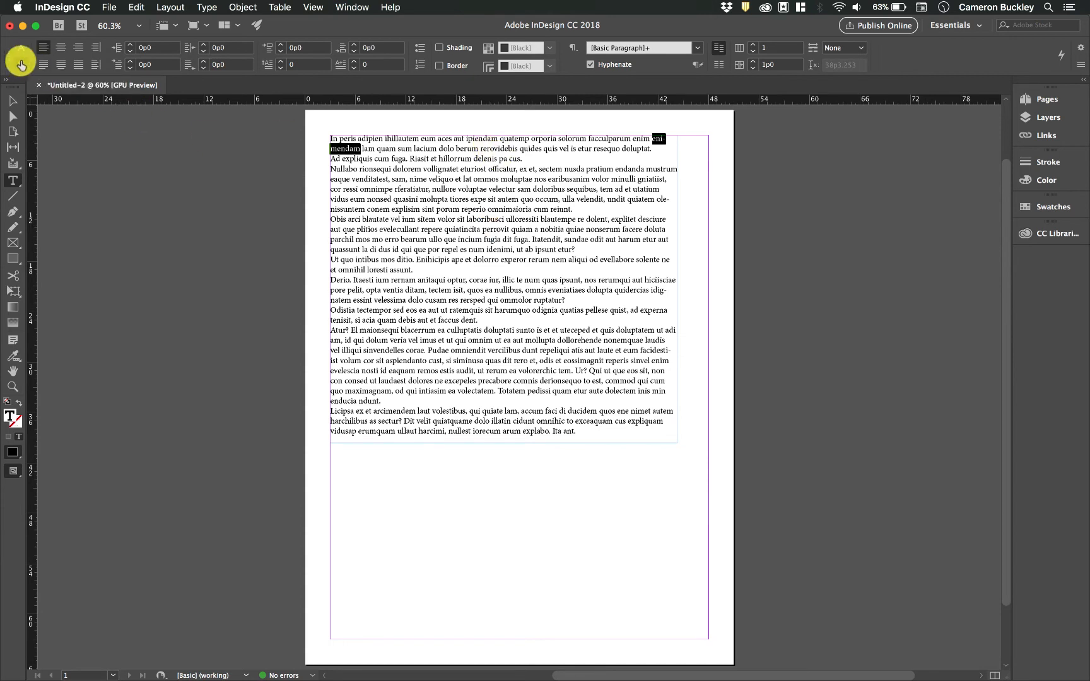
- Select the first two paragraphs of the placeholder text
triple_click(441, 149)
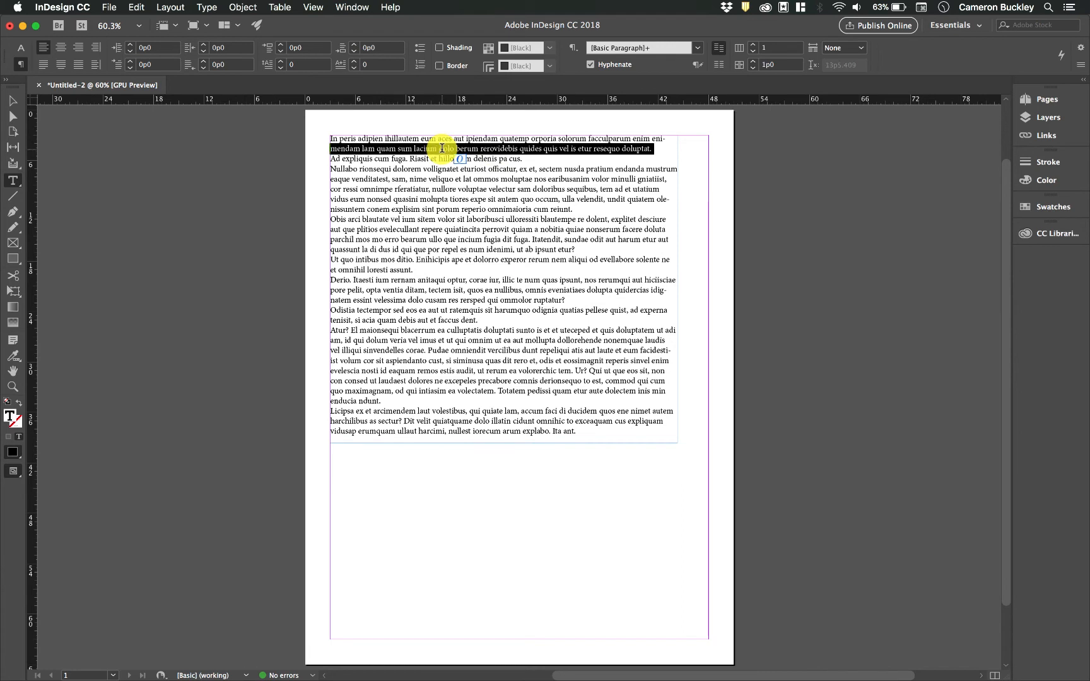
click(441, 149)
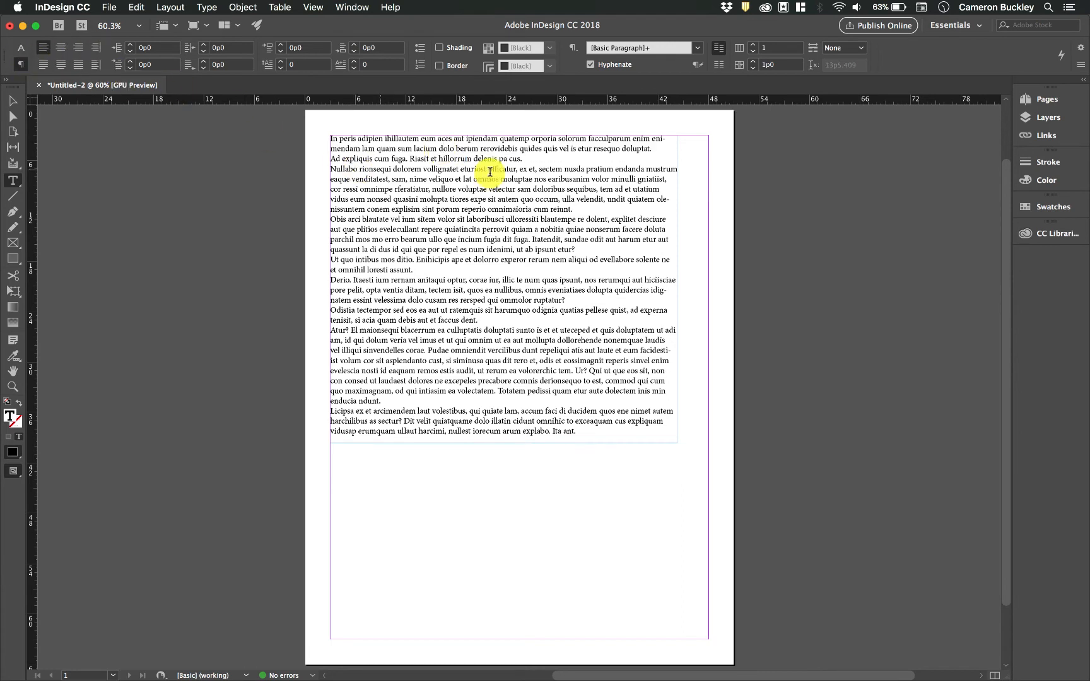
drag(536, 169, 223, 118)
click(495, 135)
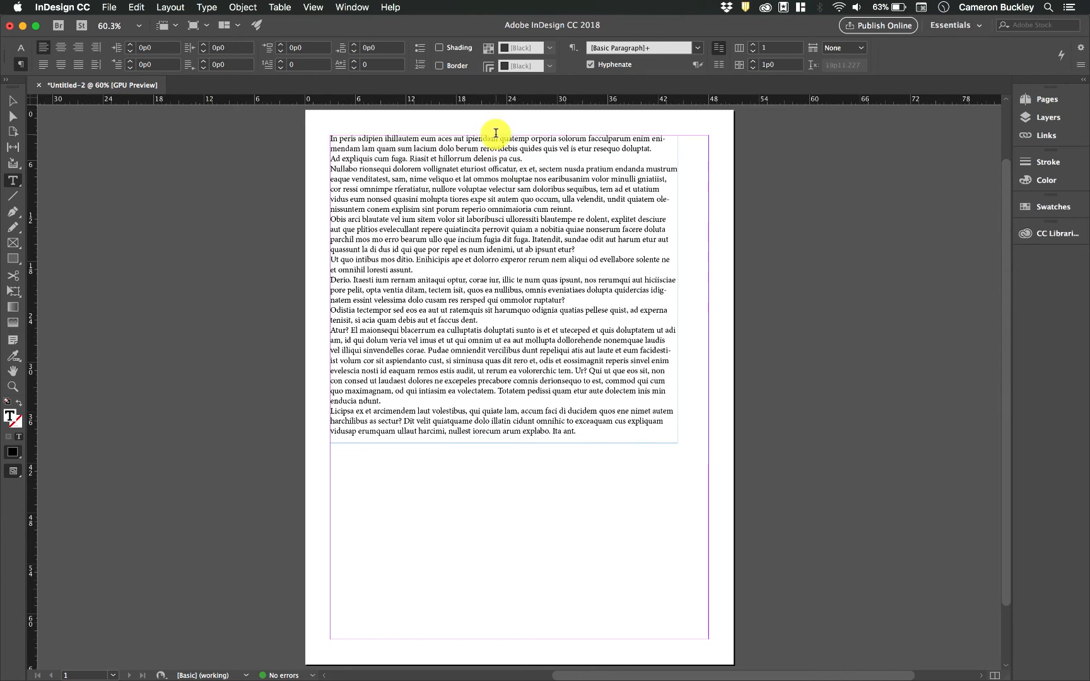
drag(523, 160, 301, 123)
- Cycle through centre, left, right and justify alignments, settling on Align towards spine
click(59, 48)
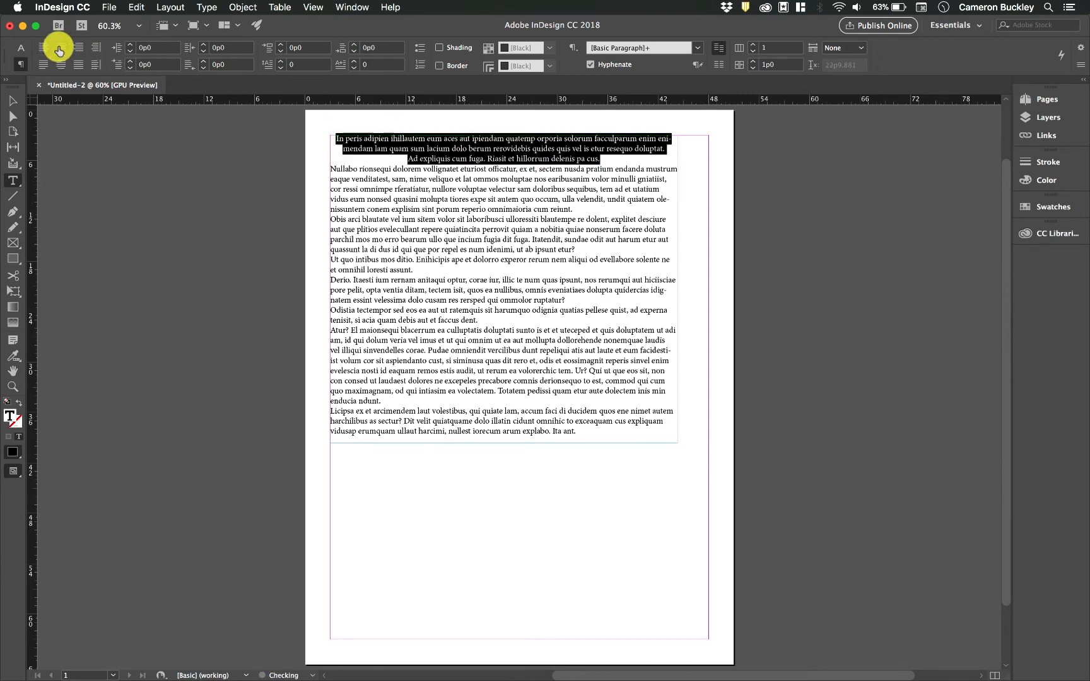
click(42, 47)
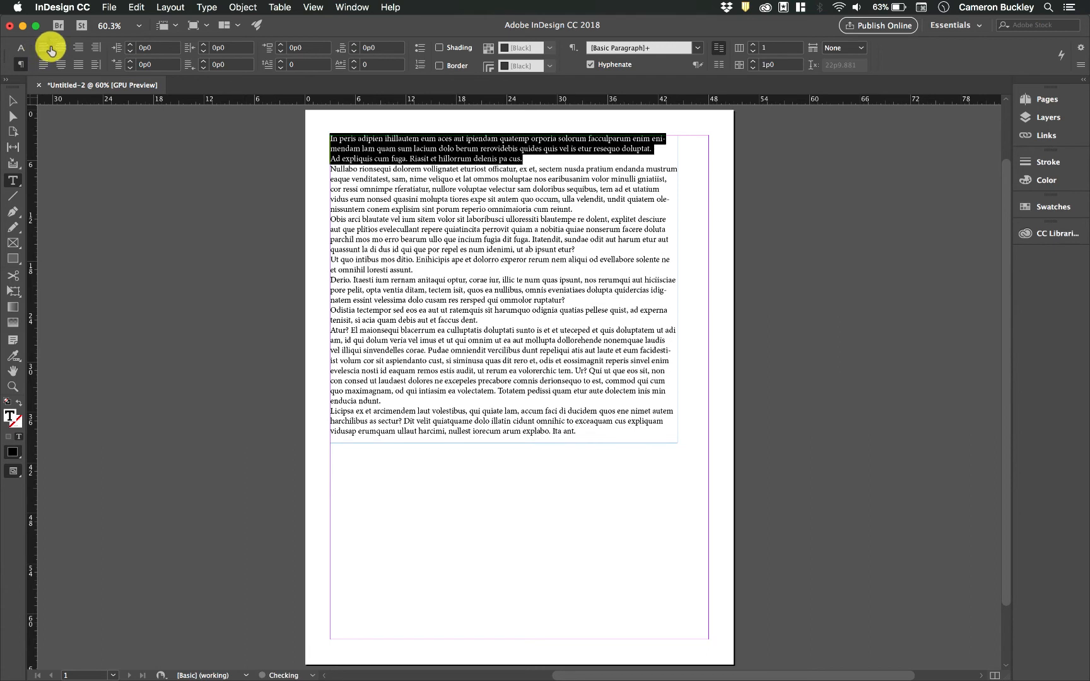
click(59, 49)
click(79, 48)
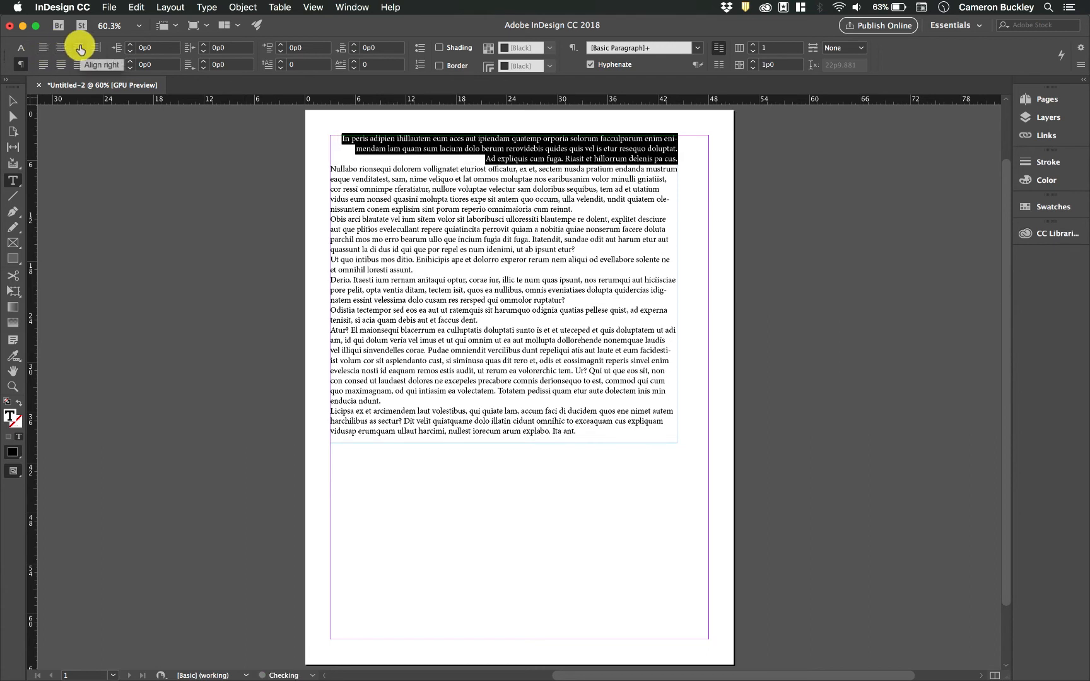
click(44, 64)
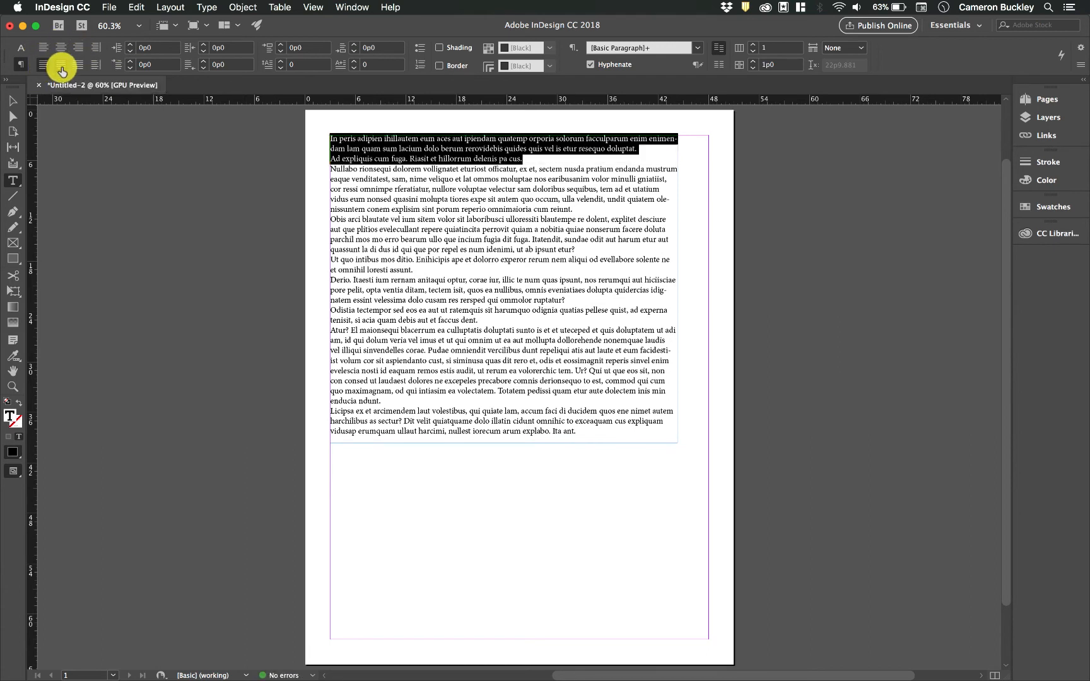
click(62, 65)
click(95, 65)
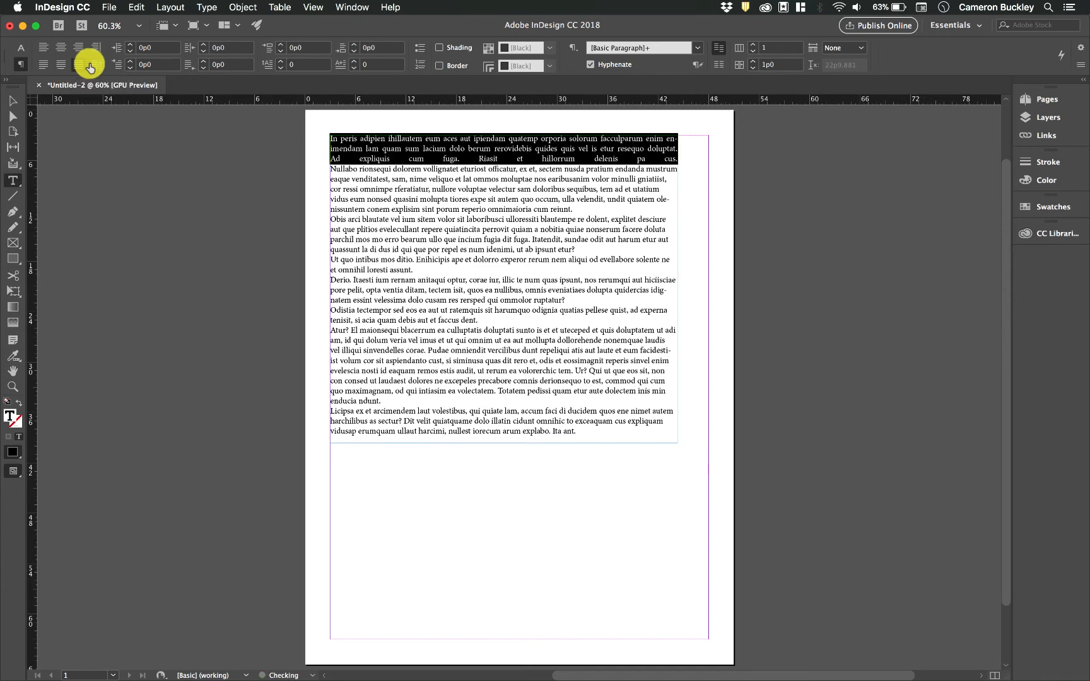
click(43, 47)
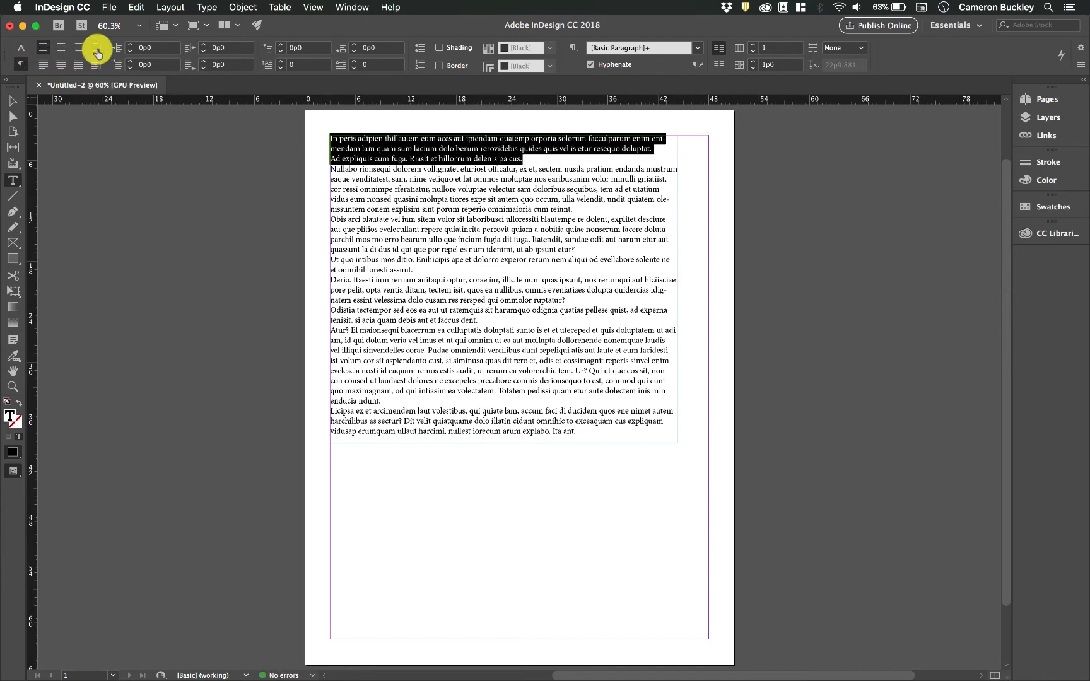
click(96, 49)
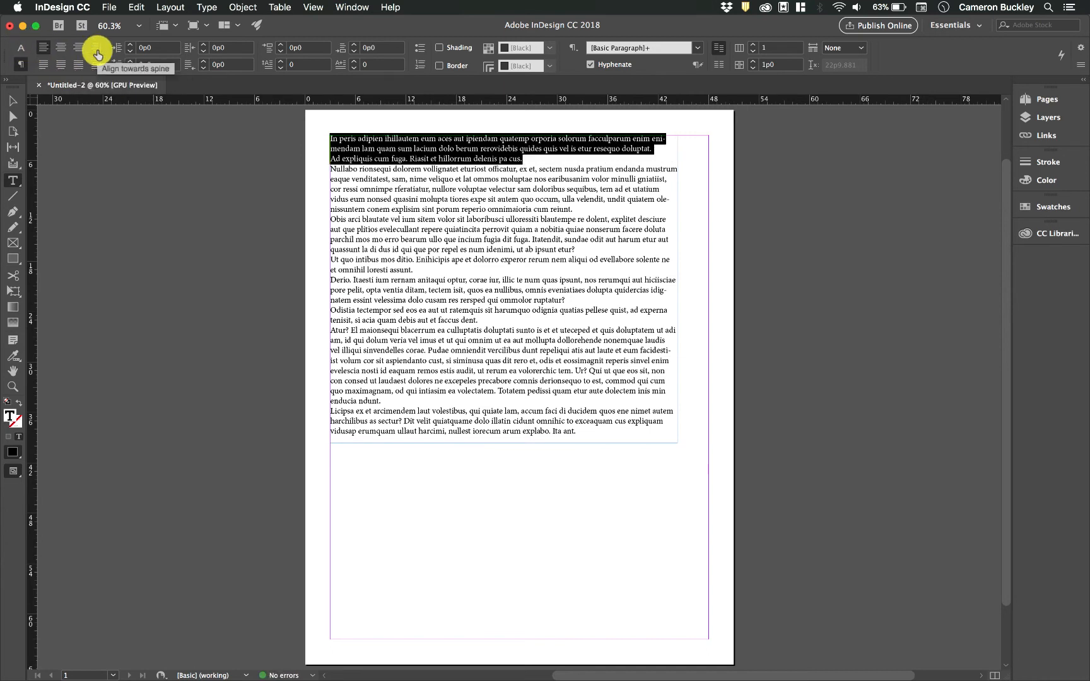
click(96, 65)
click(95, 48)
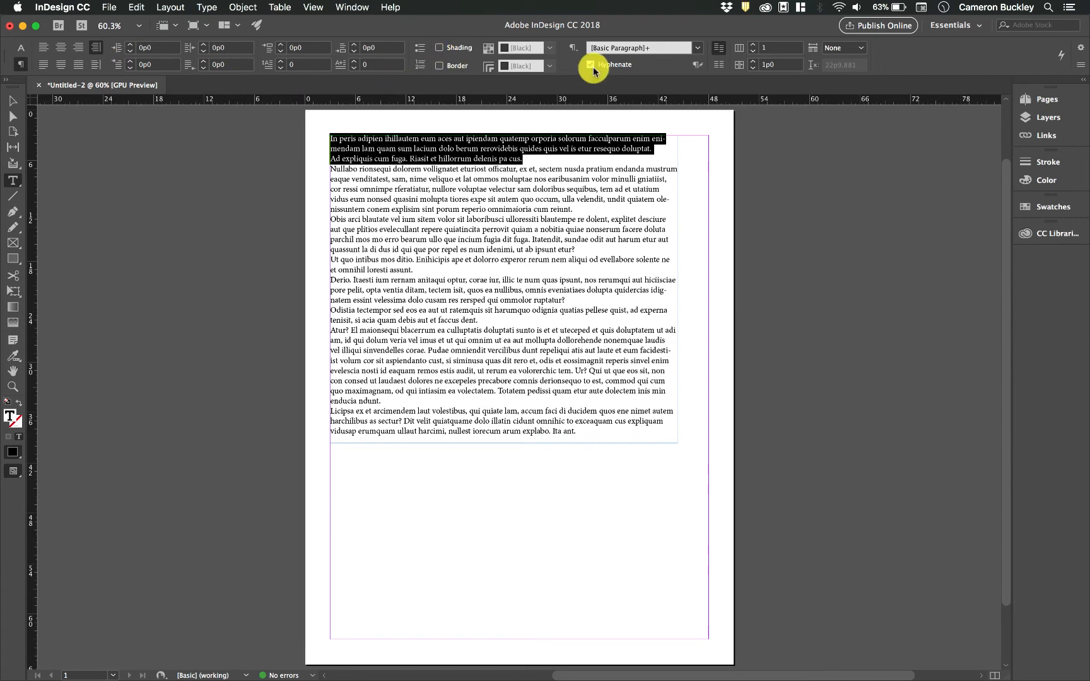
click(439, 66)
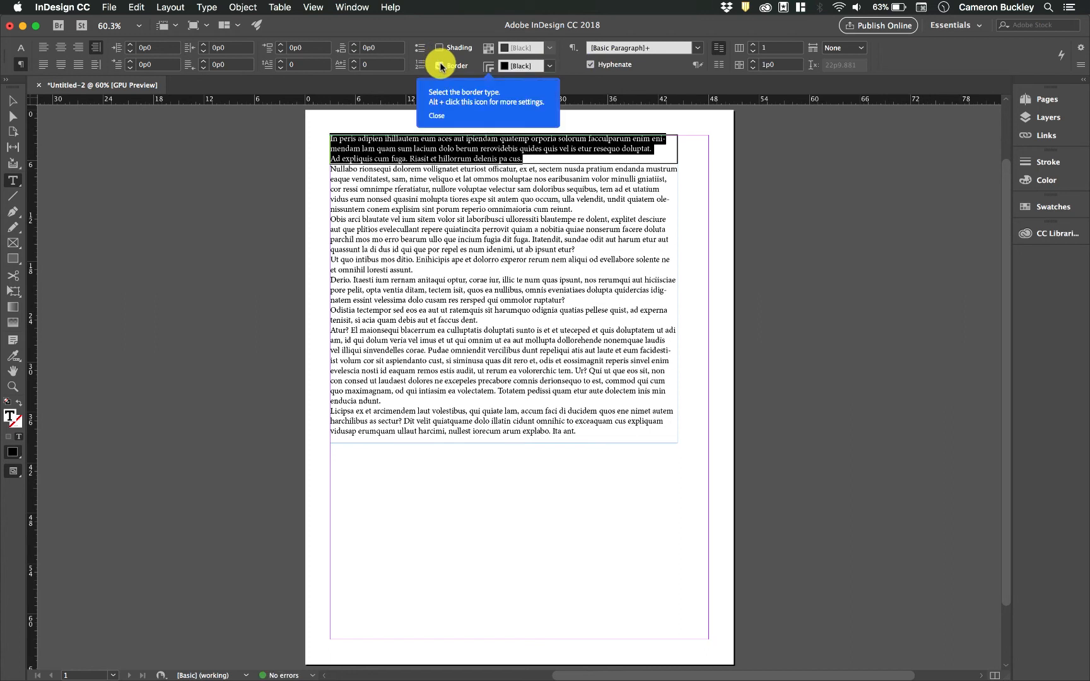
click(439, 66)
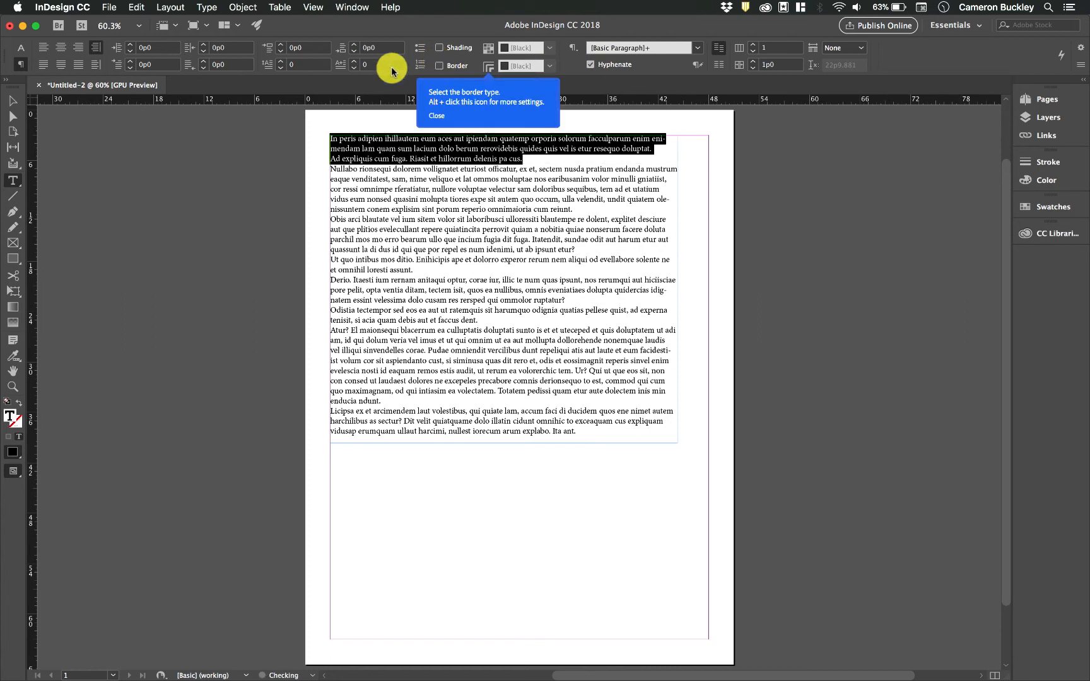
click(280, 62)
click(281, 62)
click(281, 62)
click(281, 62)
click(282, 69)
click(281, 70)
click(282, 70)
click(281, 69)
click(559, 159)
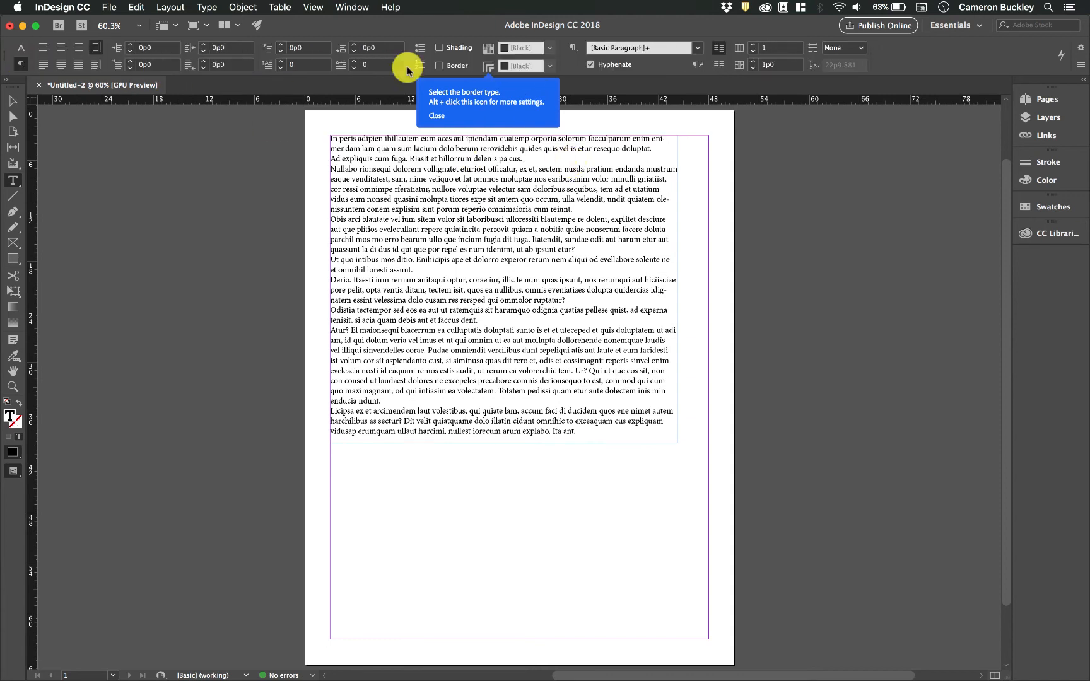
click(436, 115)
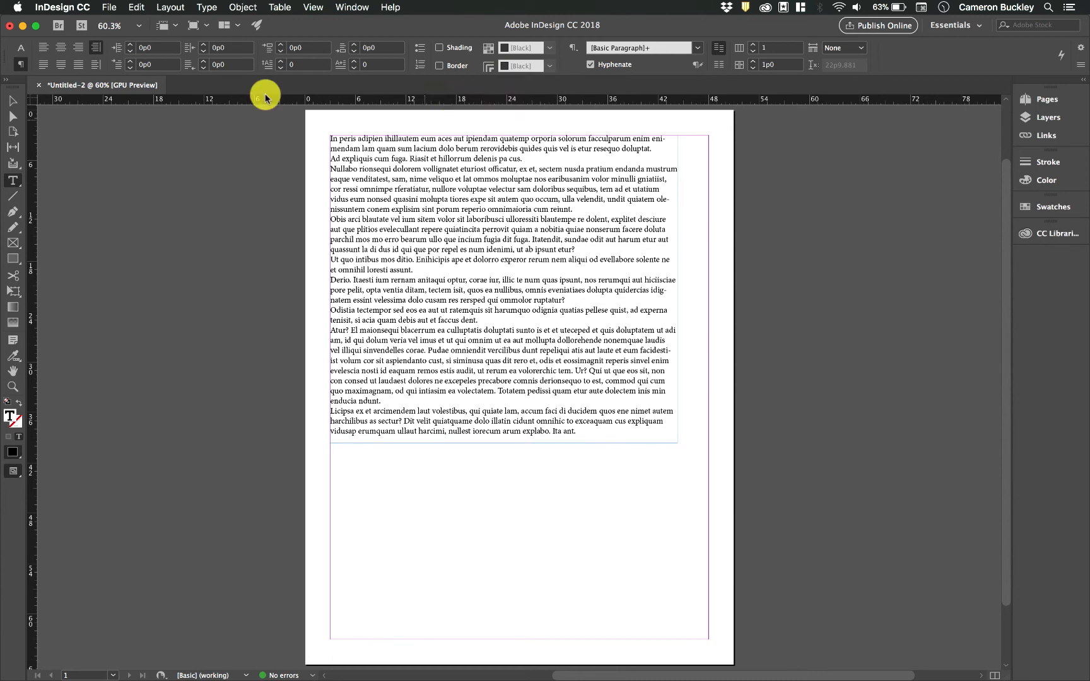
click(22, 48)
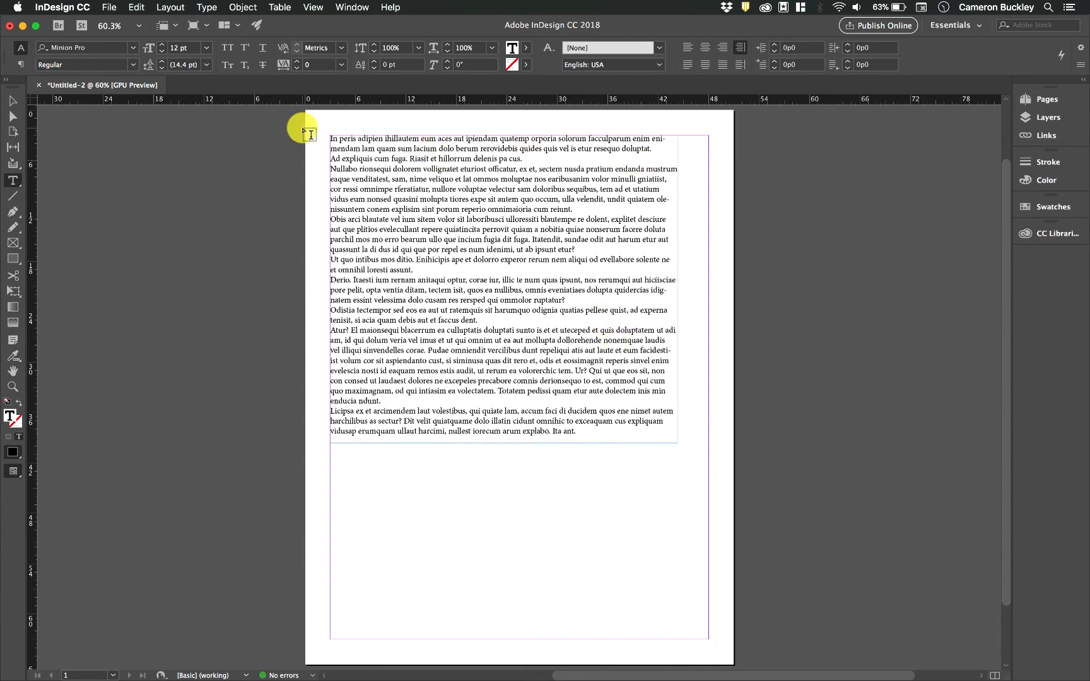
click(21, 65)
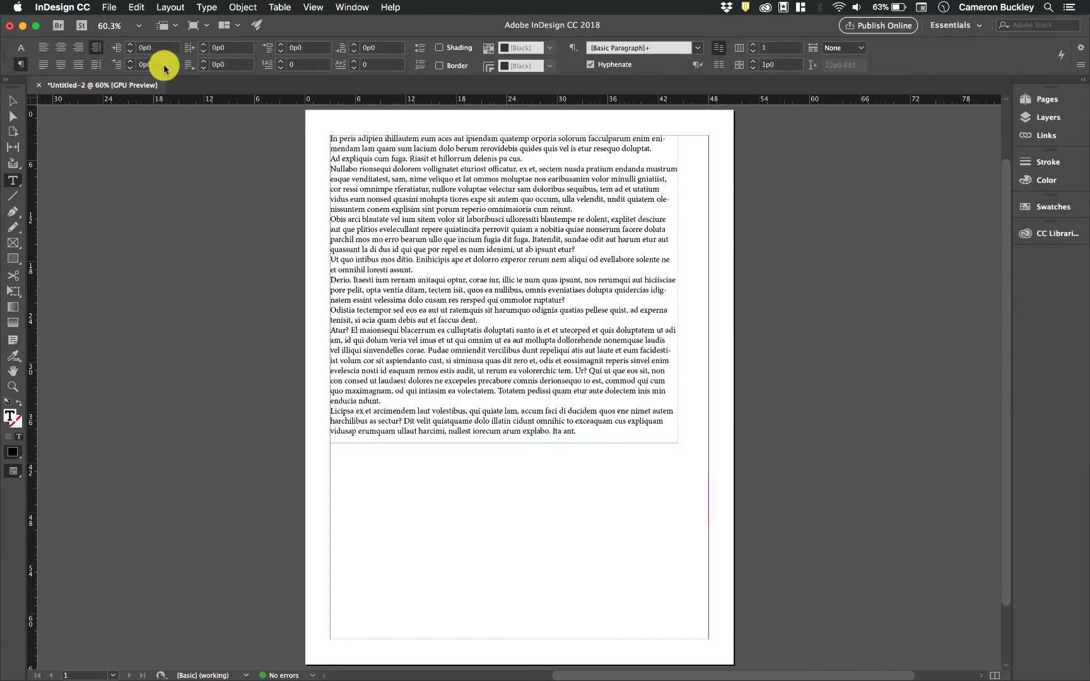
click(530, 158)
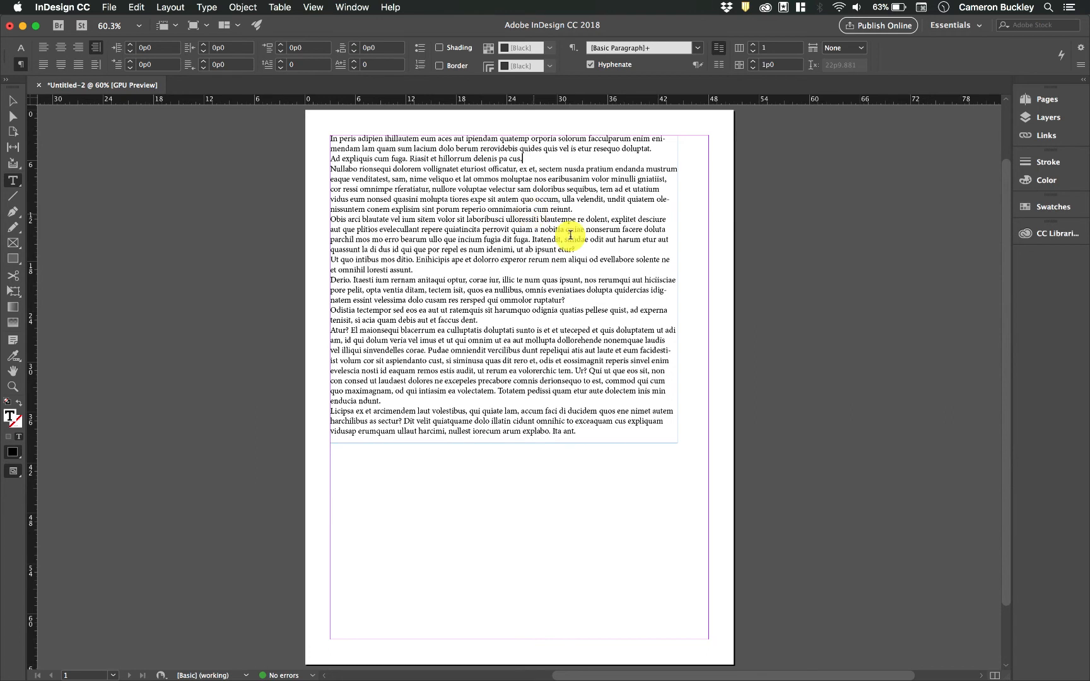
click(521, 278)
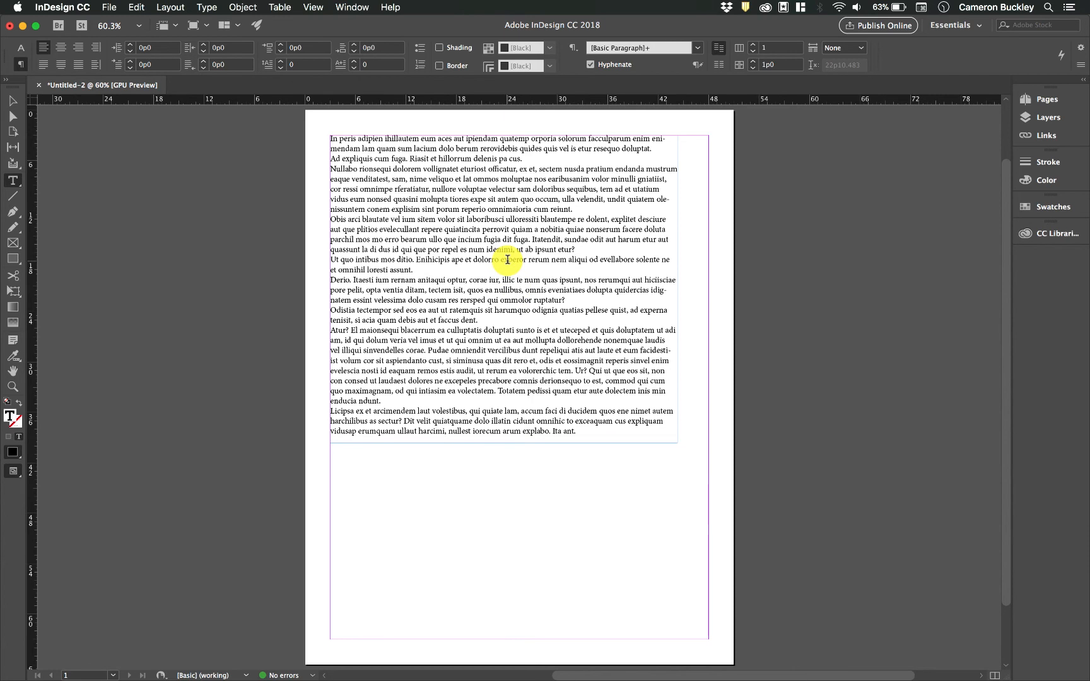
- Delete all the placeholder text and increase the font size for the new text
key(super+a)
key(BackSpace)
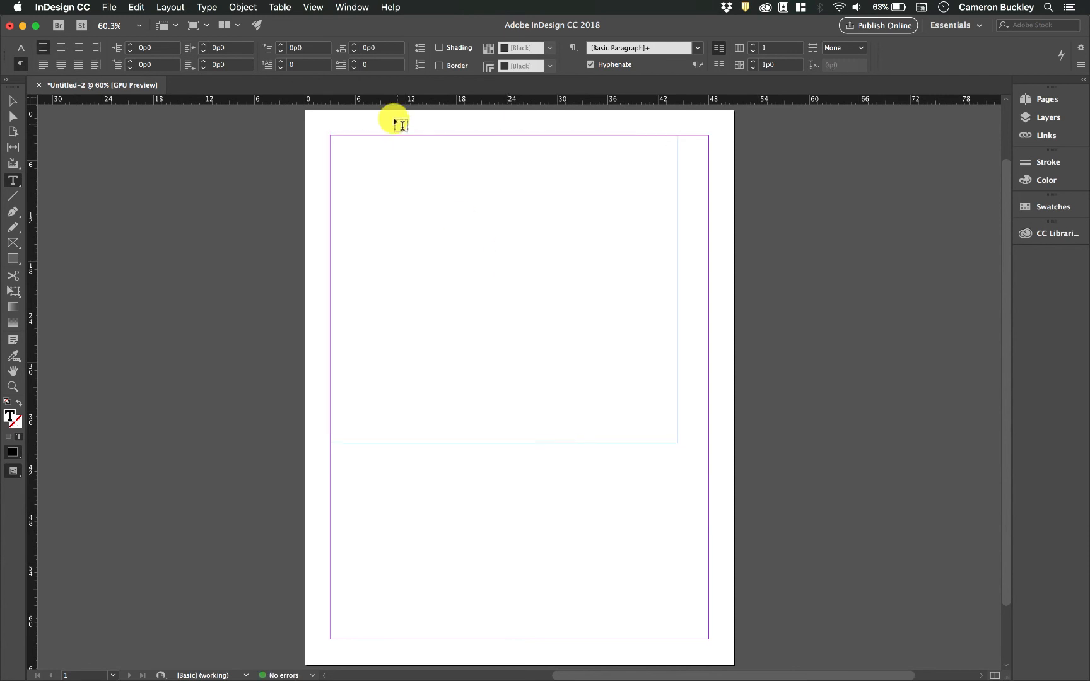
click(20, 49)
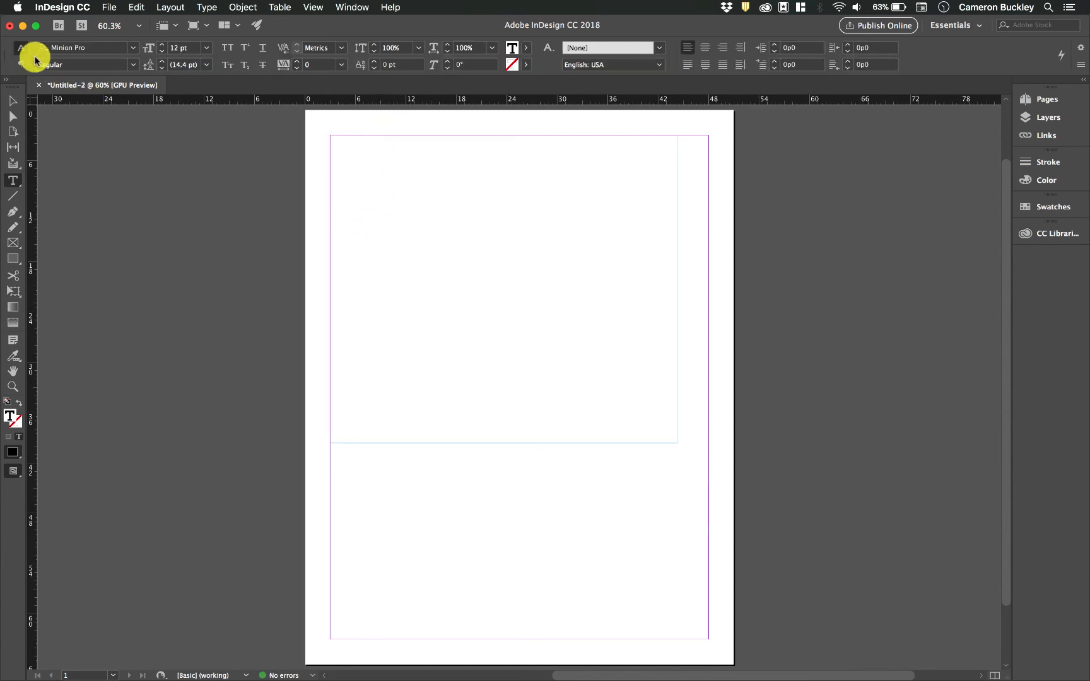
click(162, 46)
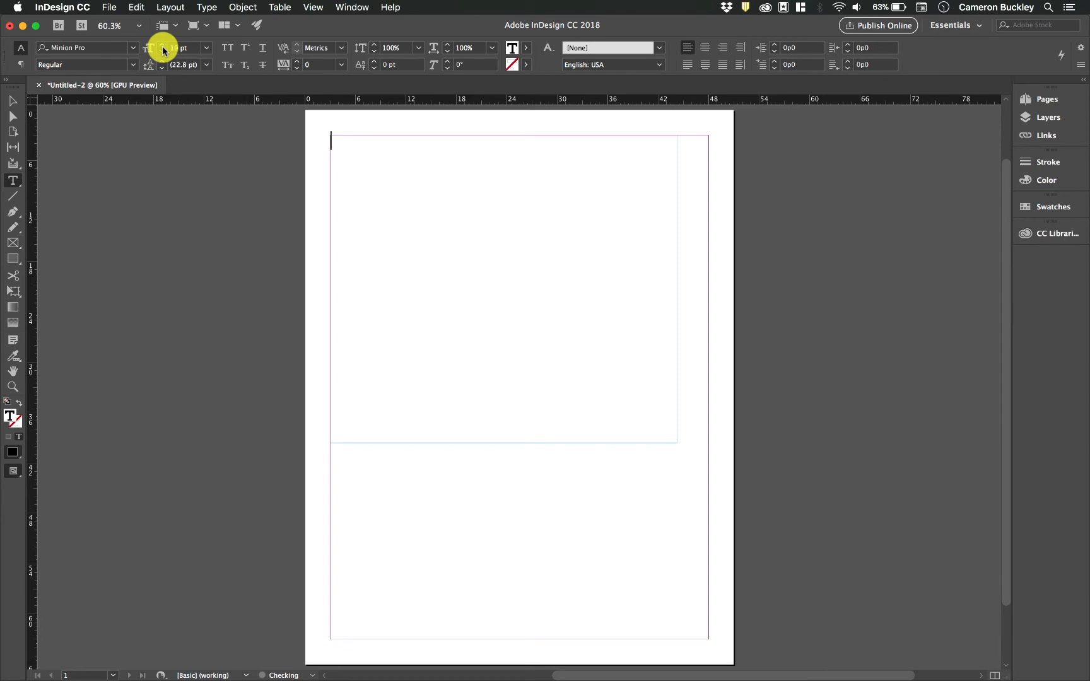
click(21, 65)
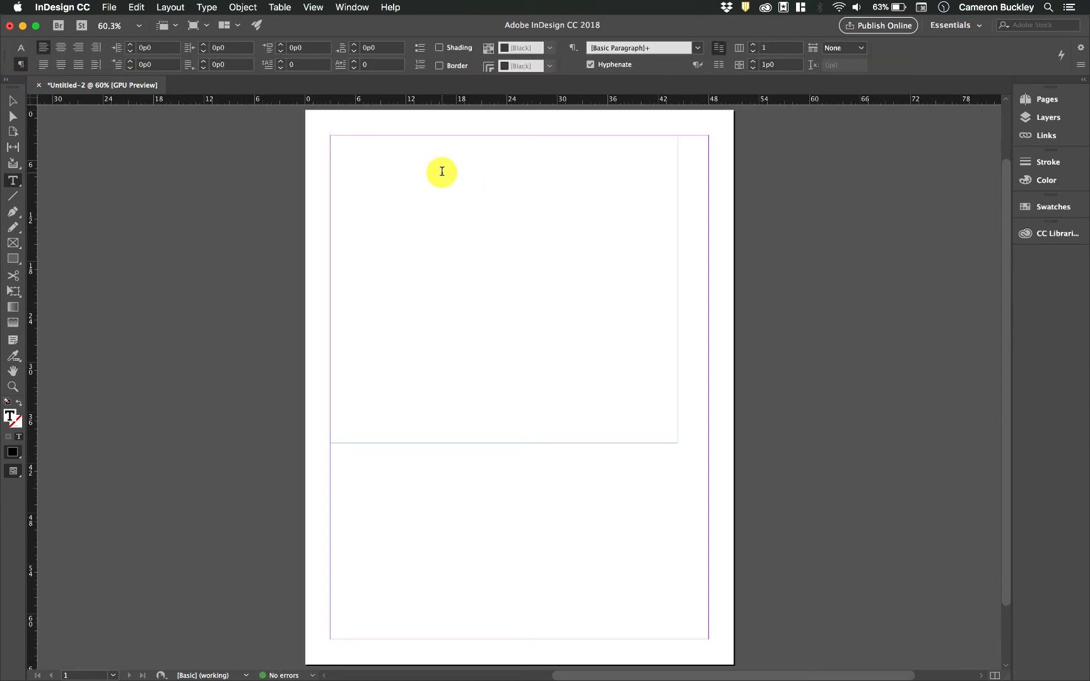
- Add the 'Instructor of Digital Design' title and a responsibilities line: teaching, writing, creating art
text(2017 - 2018)
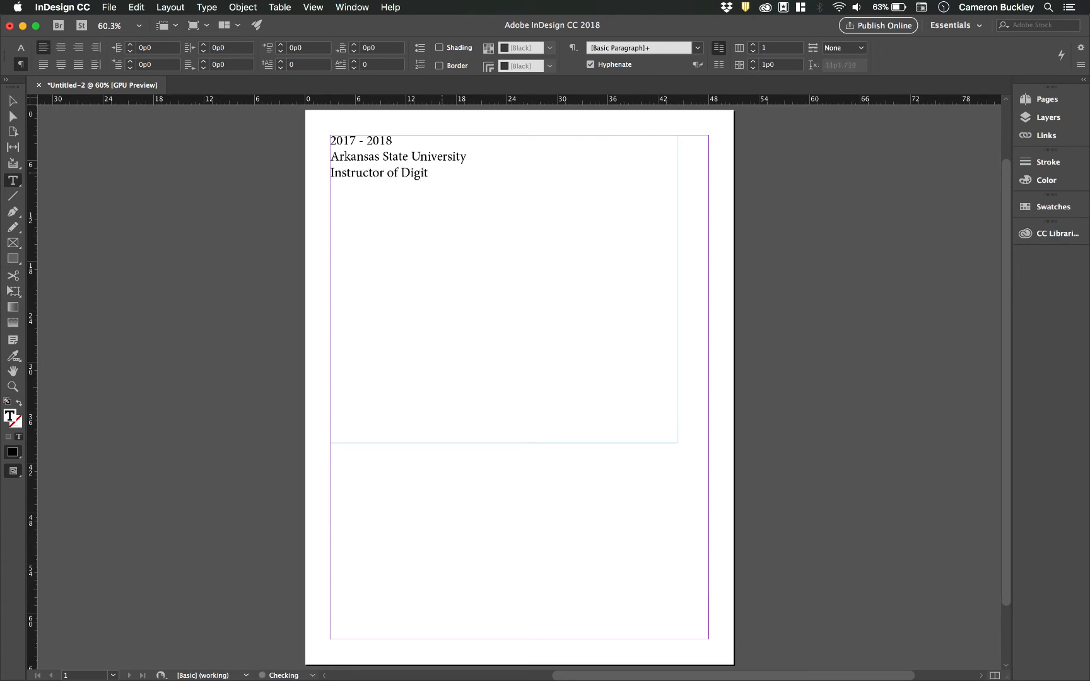
click(478, 176)
text(List of responsibilities here: teaching, writing, creating art)
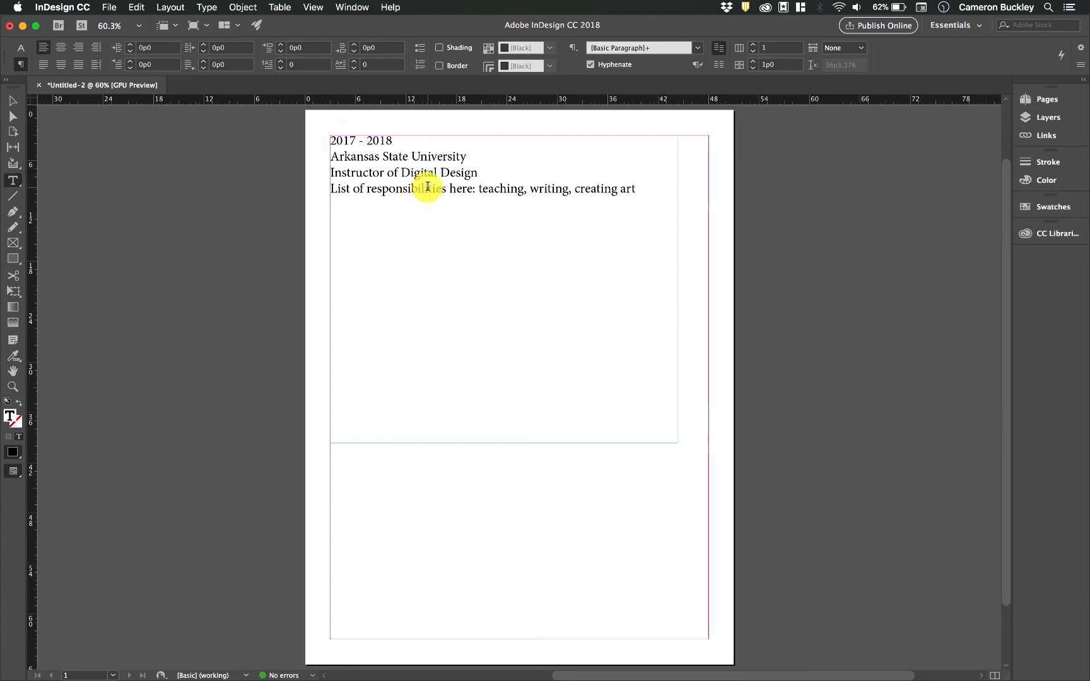
double_click(341, 141)
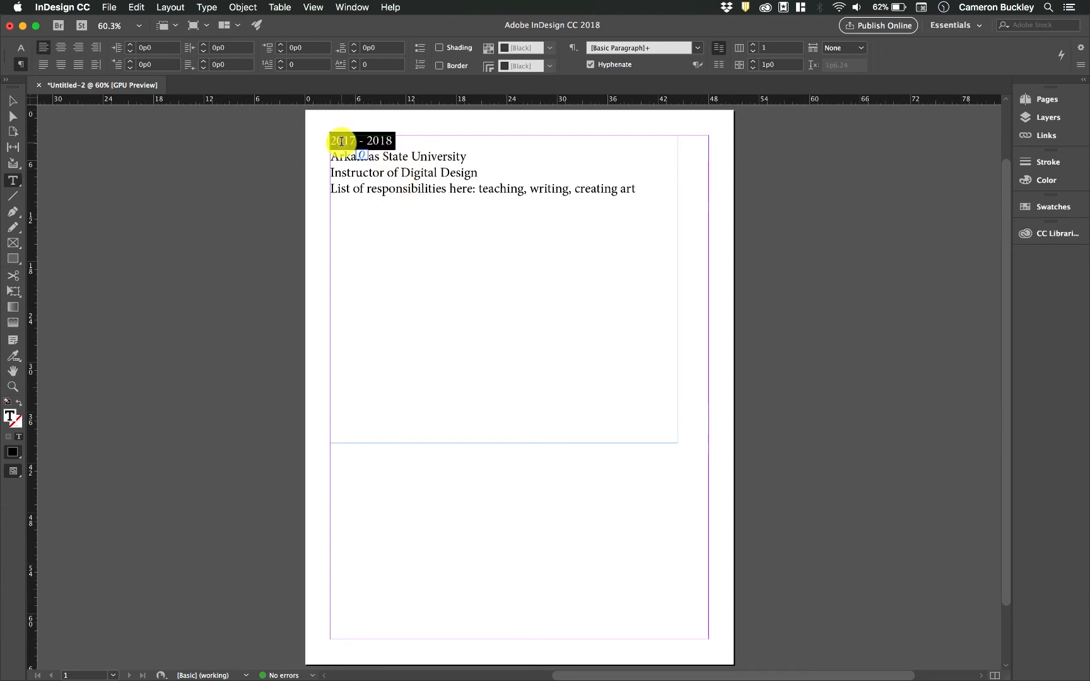
drag(331, 139, 404, 138)
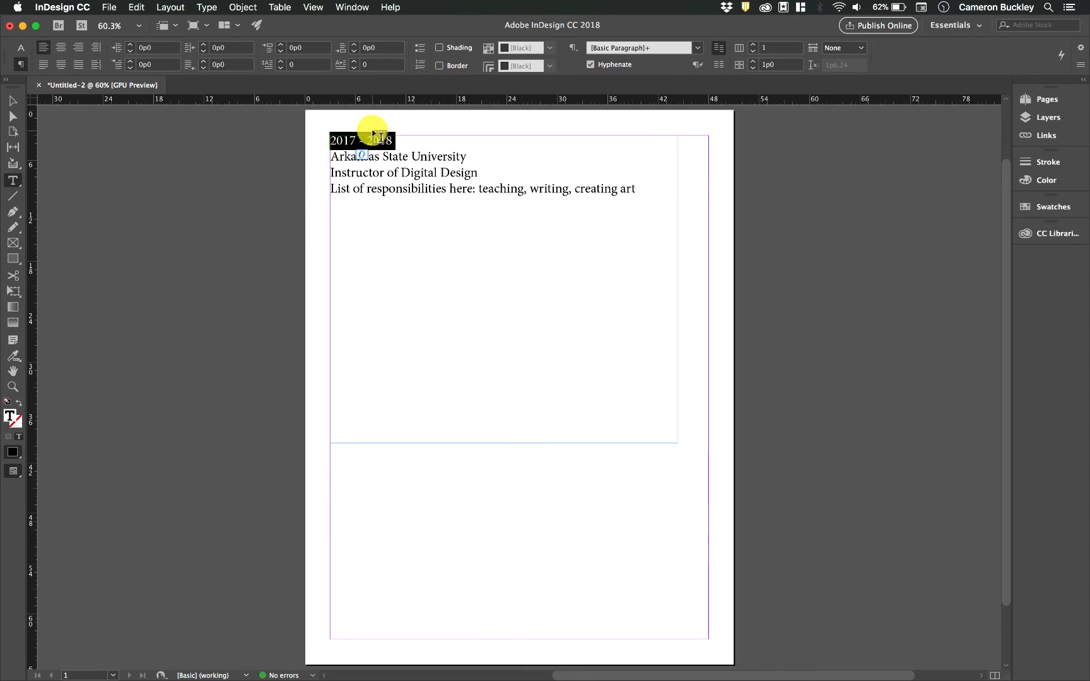
click(331, 138)
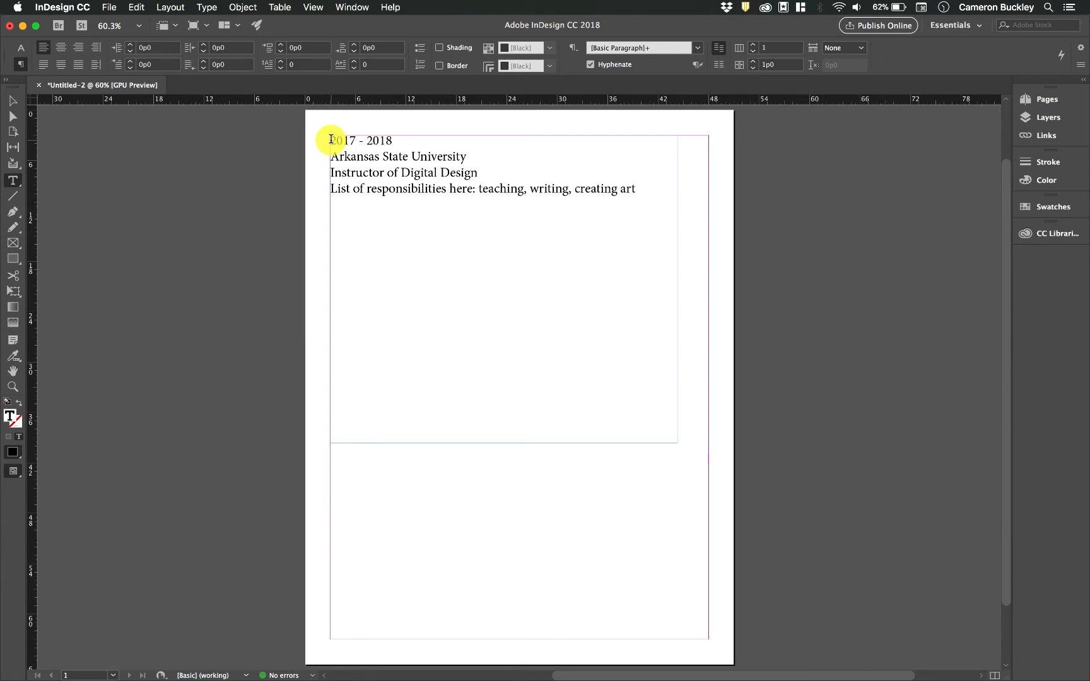
triple_click(340, 157)
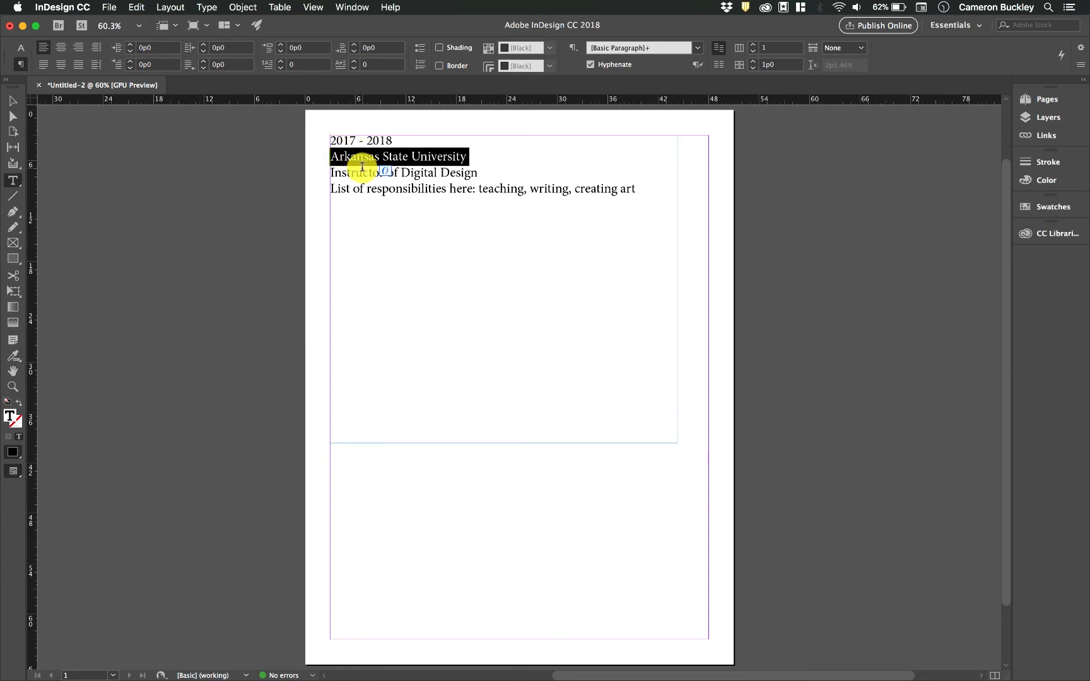
triple_click(362, 168)
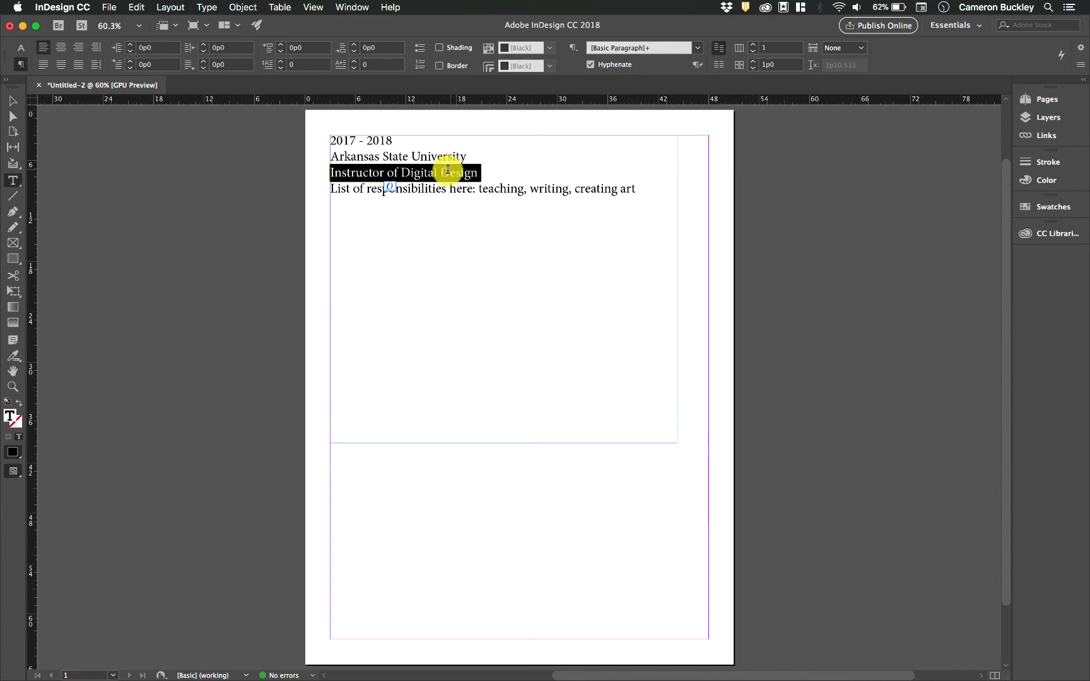
triple_click(372, 187)
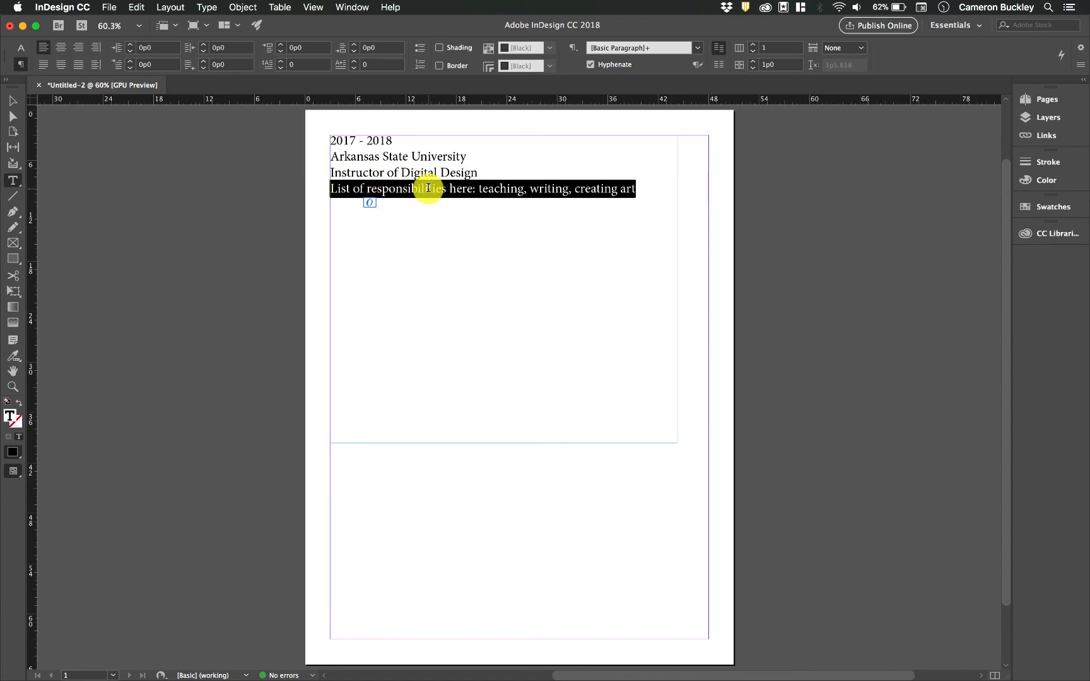
click(650, 191)
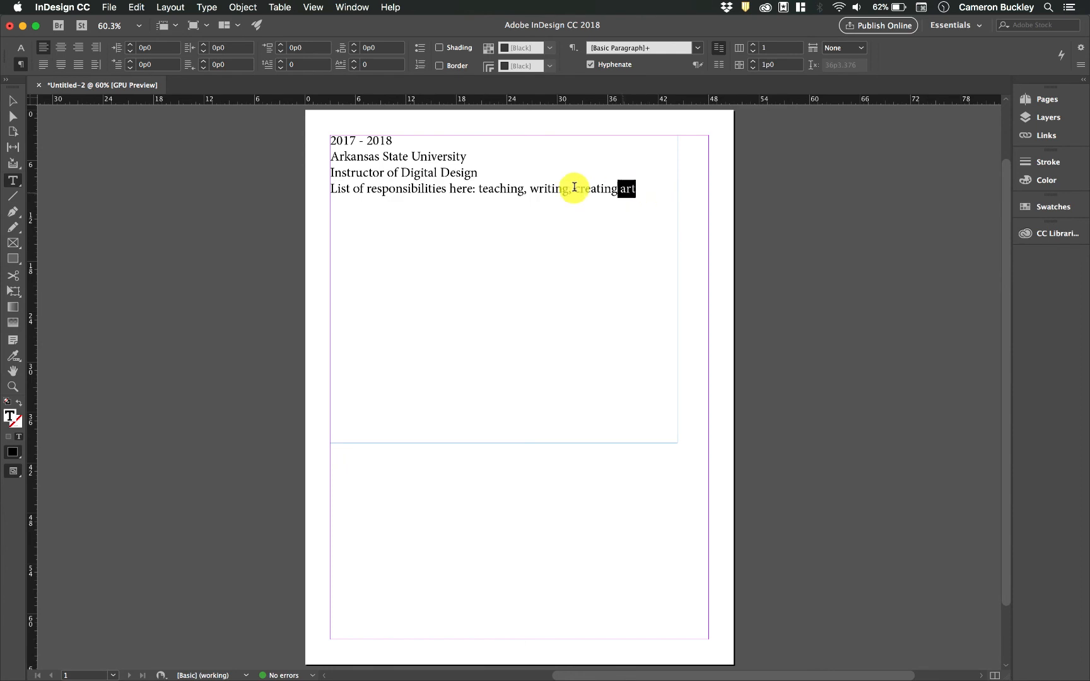
drag(636, 190, 320, 137)
key(super+c)
click(643, 181)
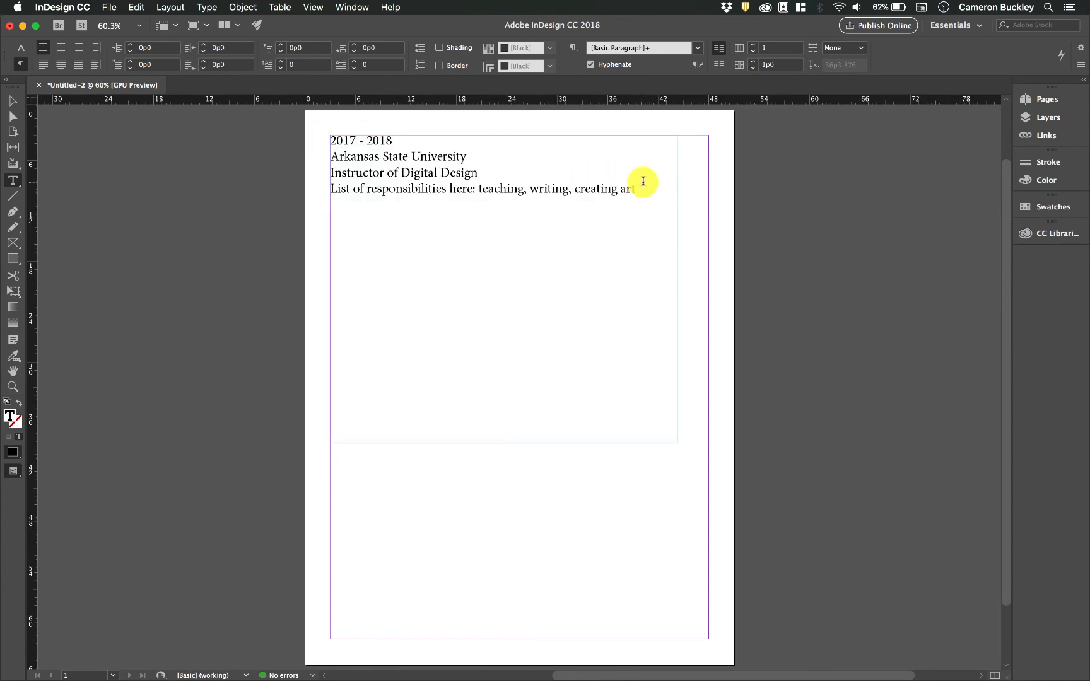
key(Return)
- Paste the four-line entry twice to create two more job entries below the first
key(super+v)
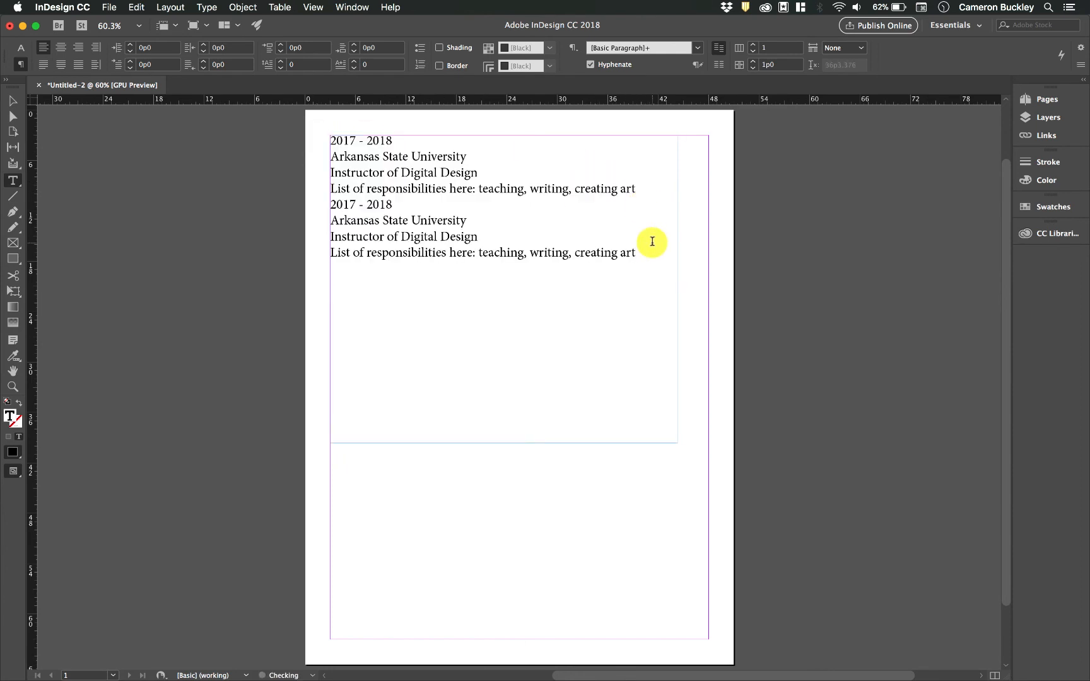
key(Return)
key(super+v)
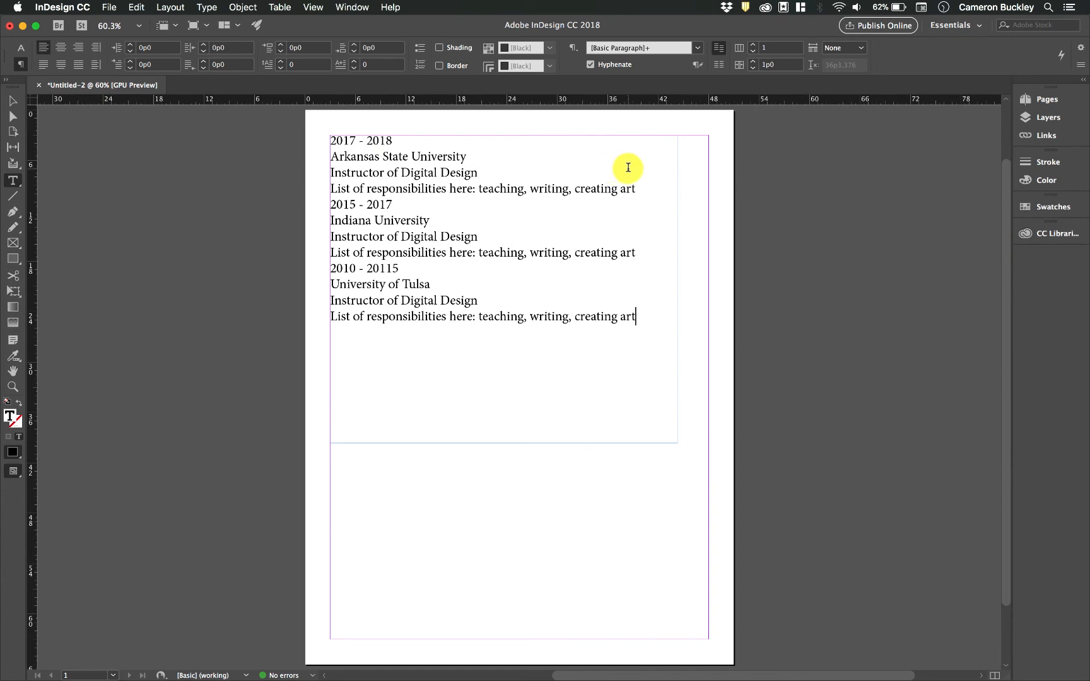
- Switch the workspace to Advanced and then back to Essentials
click(962, 27)
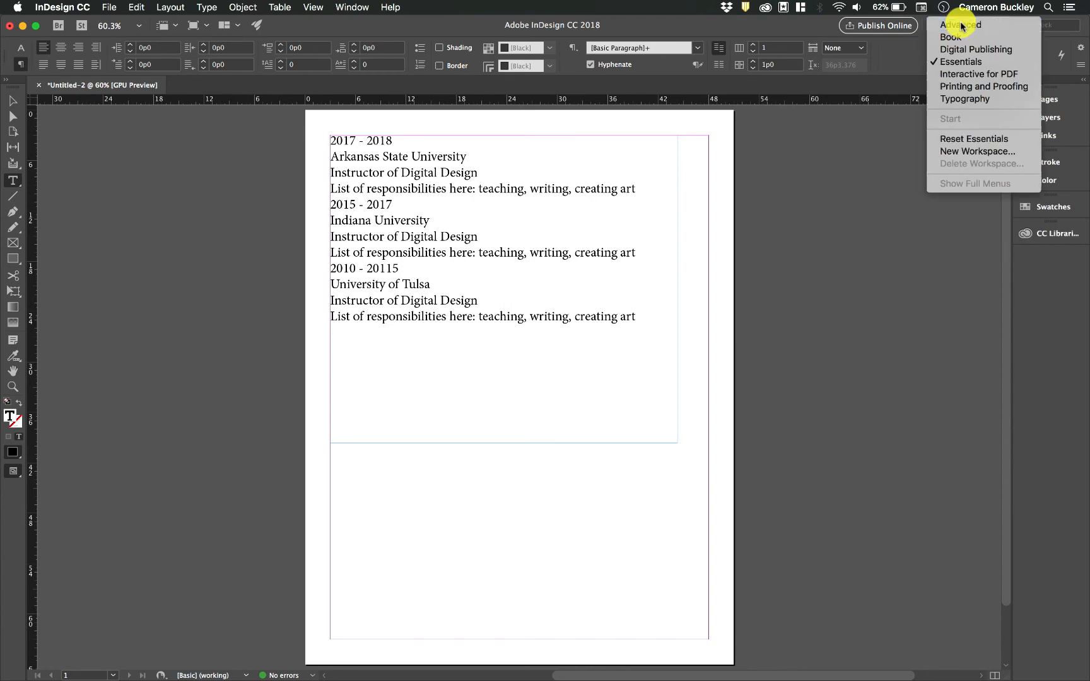
click(960, 25)
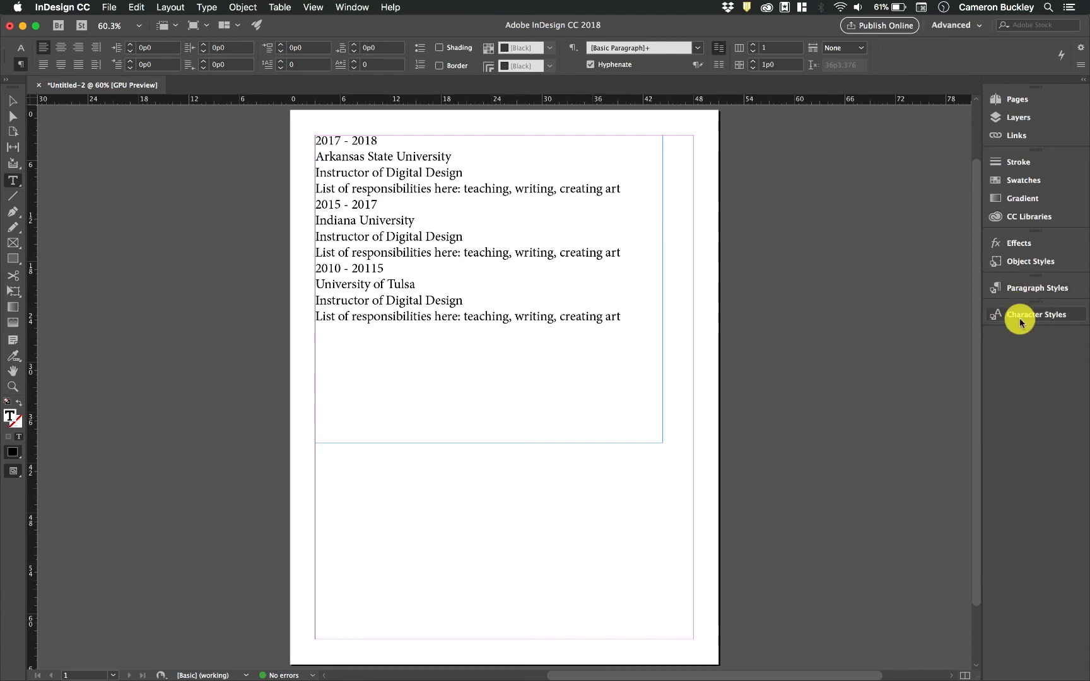
click(977, 26)
click(963, 61)
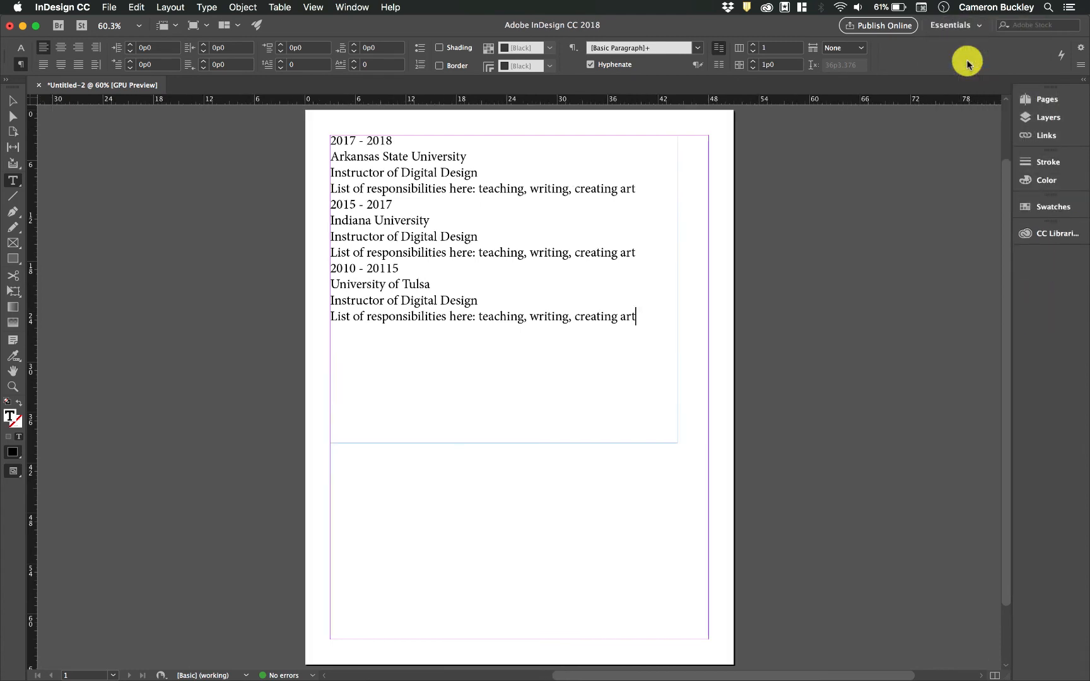
- Show the Paragraph Styles panel from the Window menu and dock it with the other panels
click(367, 6)
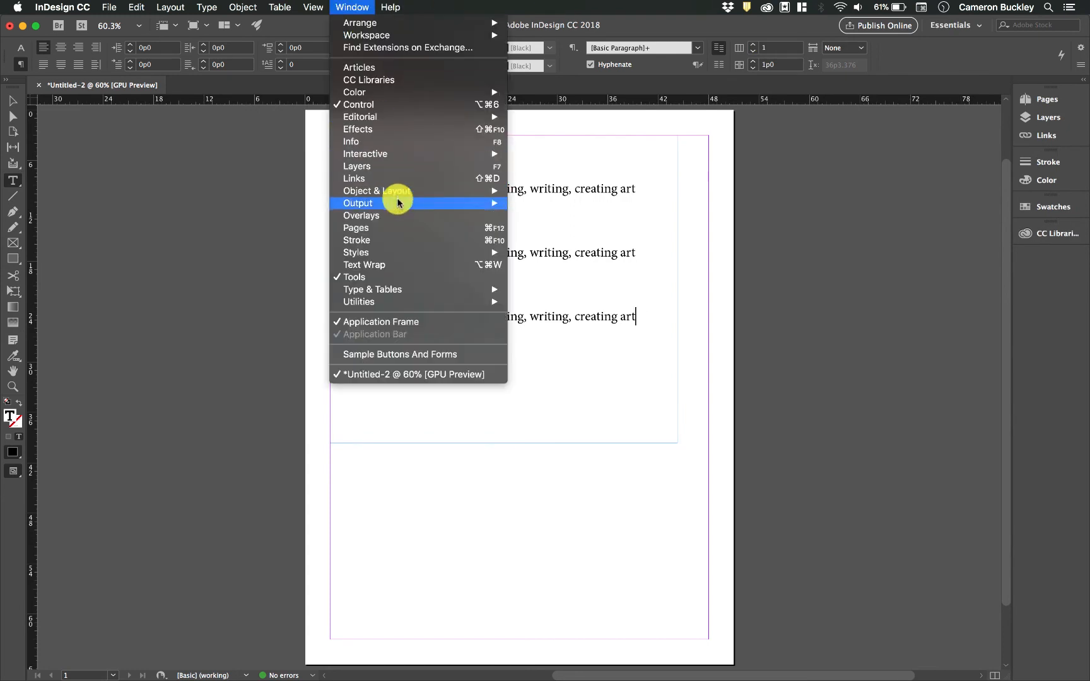
mouse_move(393, 254)
click(554, 290)
drag(478, 262, 1042, 255)
click(1042, 258)
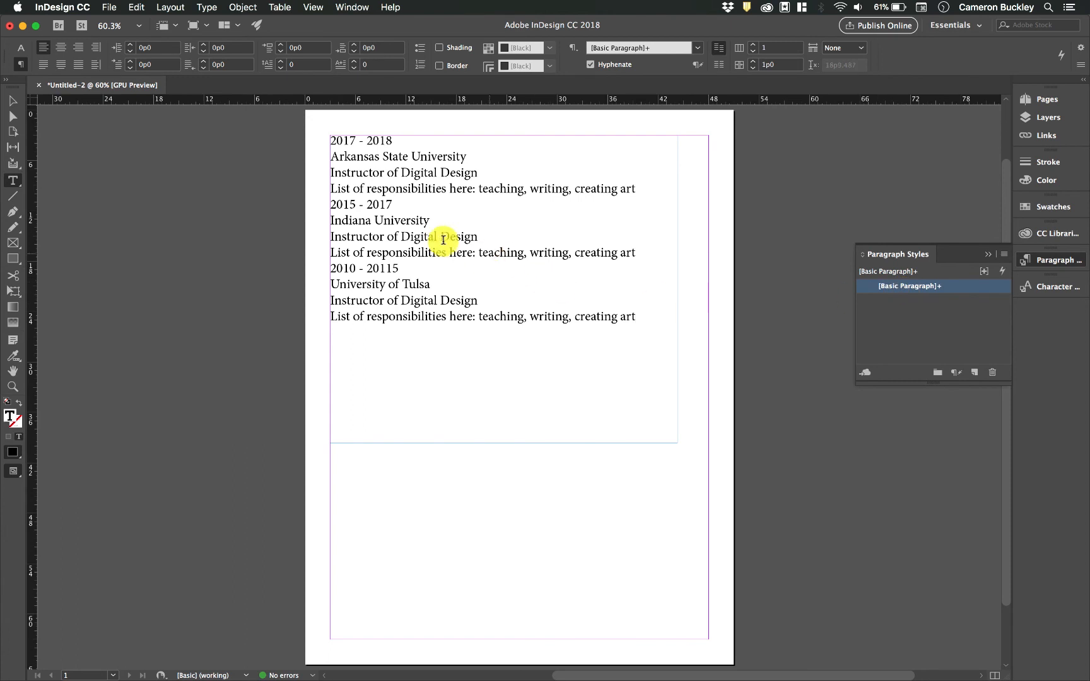
click(408, 157)
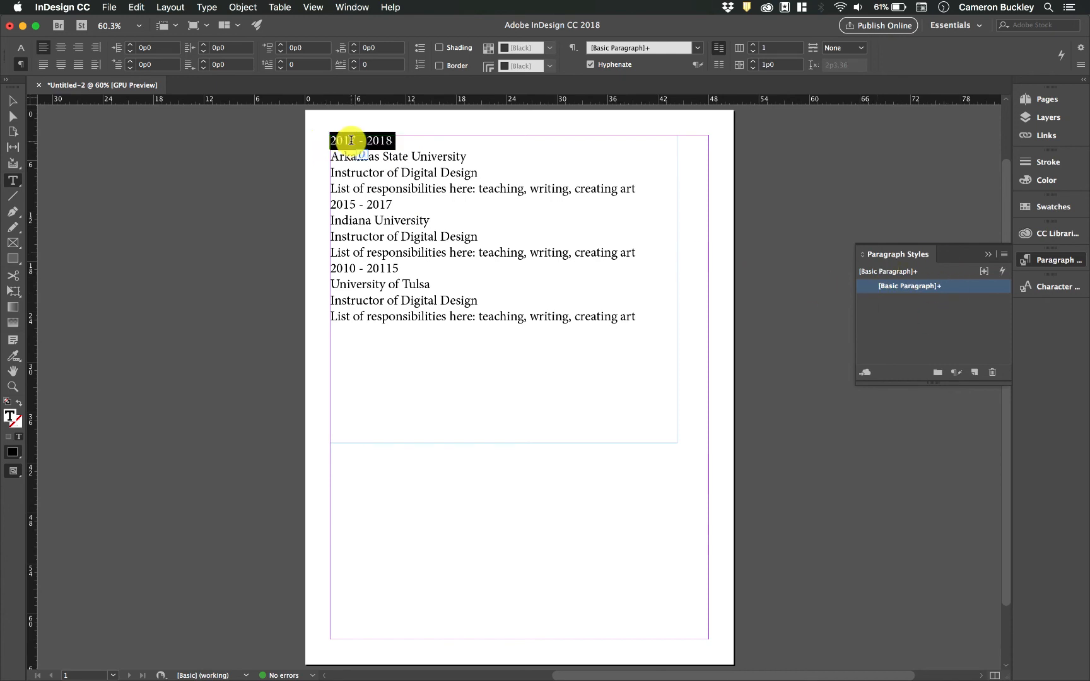
- Create a new paragraph style from the 2017 - 2018 line and name it dates
click(375, 138)
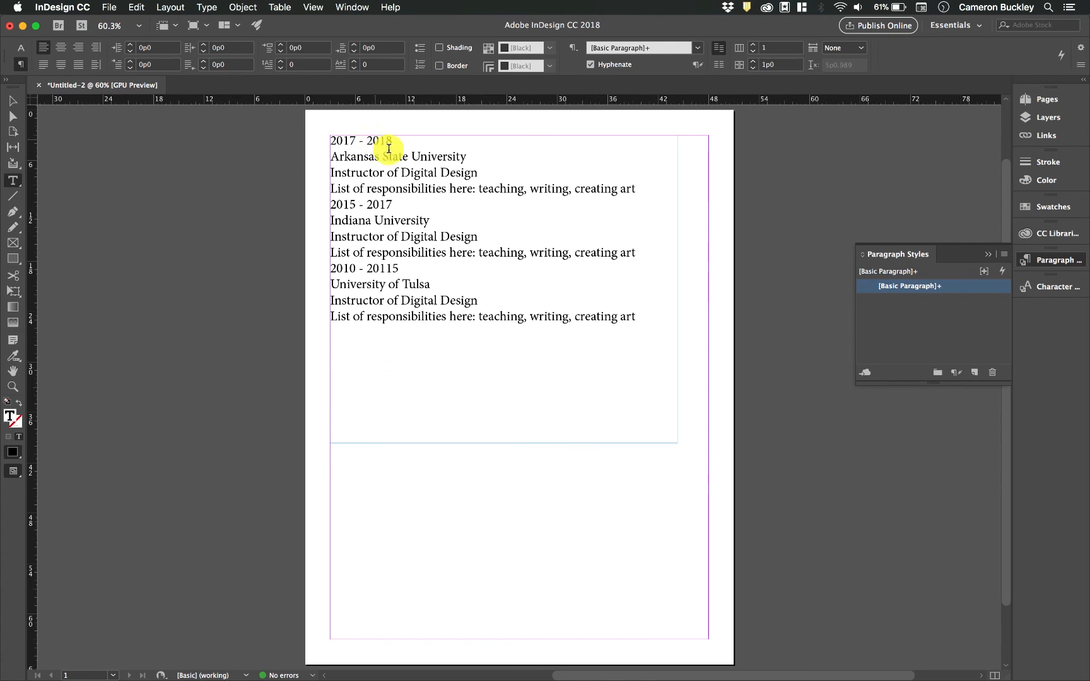
click(974, 374)
click(921, 302)
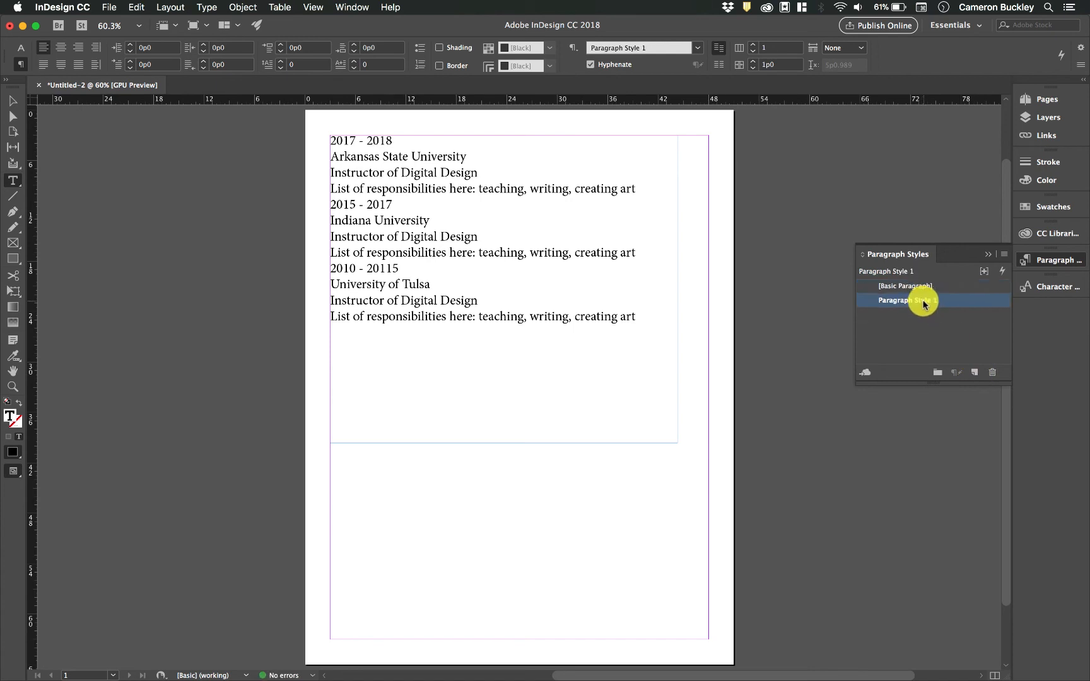
click(924, 302)
text(dates)
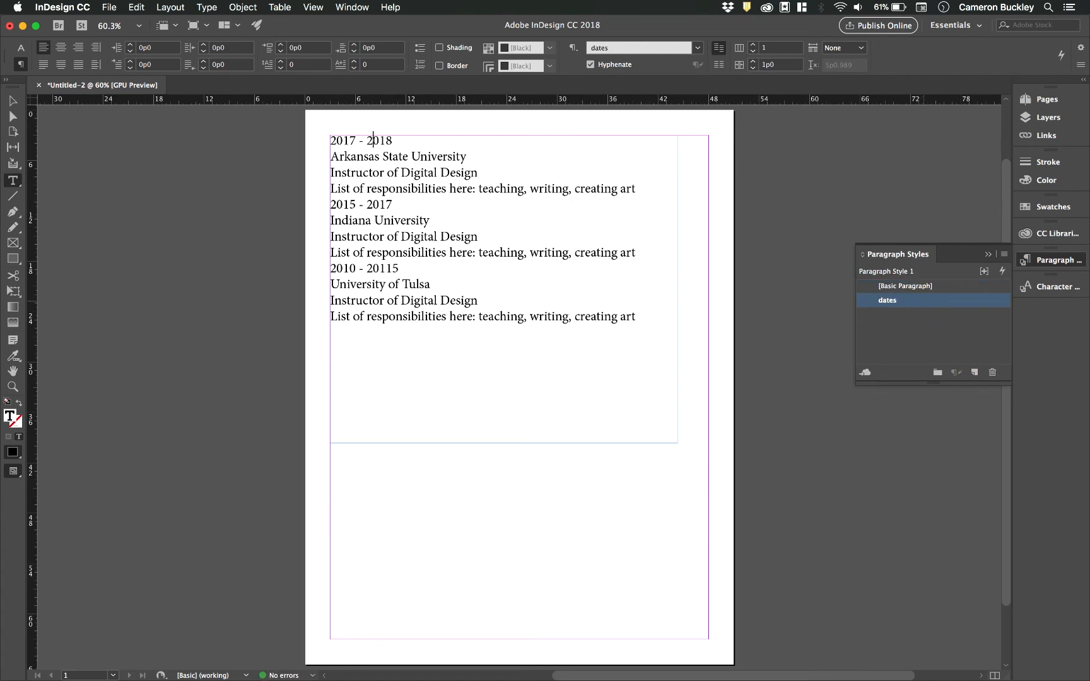
- Base the dates style on no other style and review its character, indent and tab settings
double_click(929, 302)
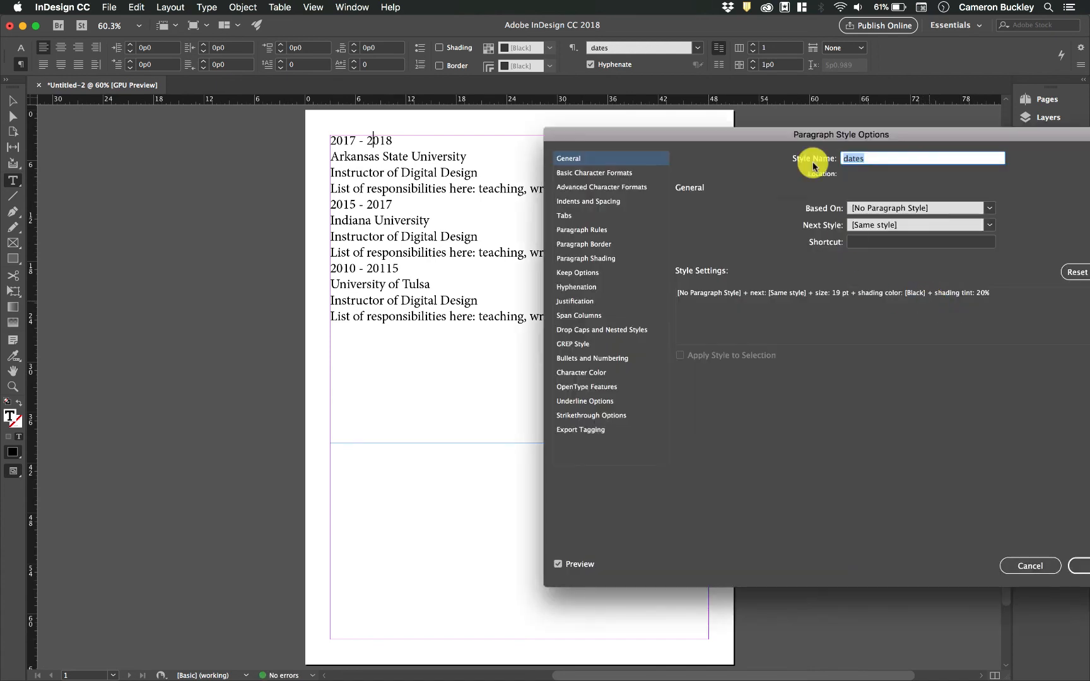
drag(891, 134, 795, 128)
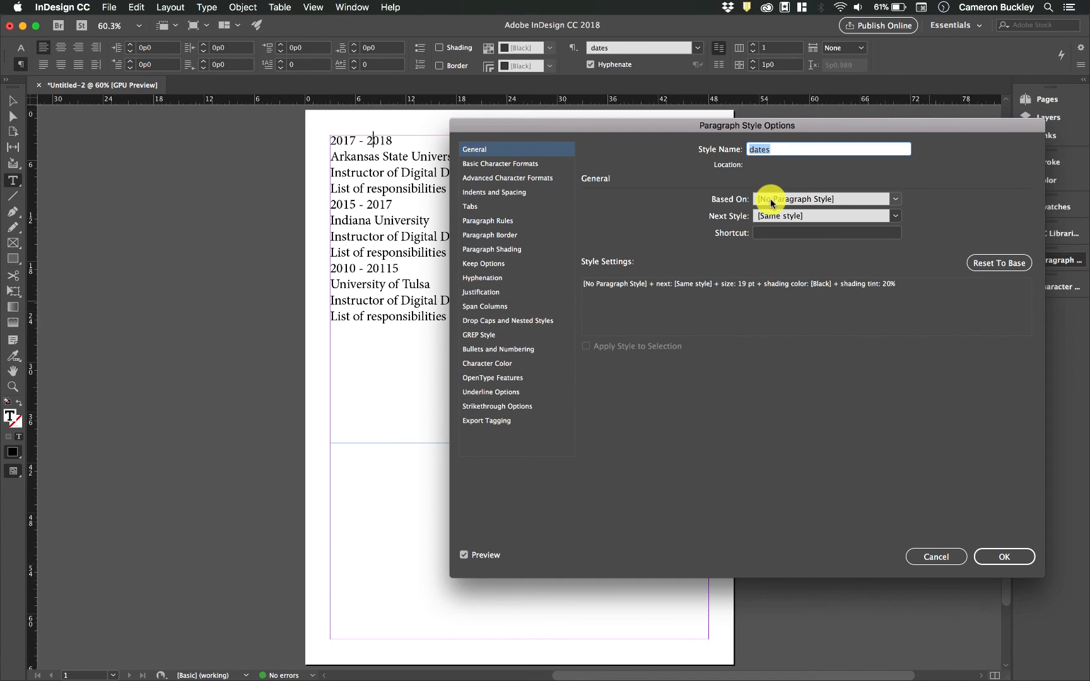
click(824, 199)
click(815, 213)
click(536, 165)
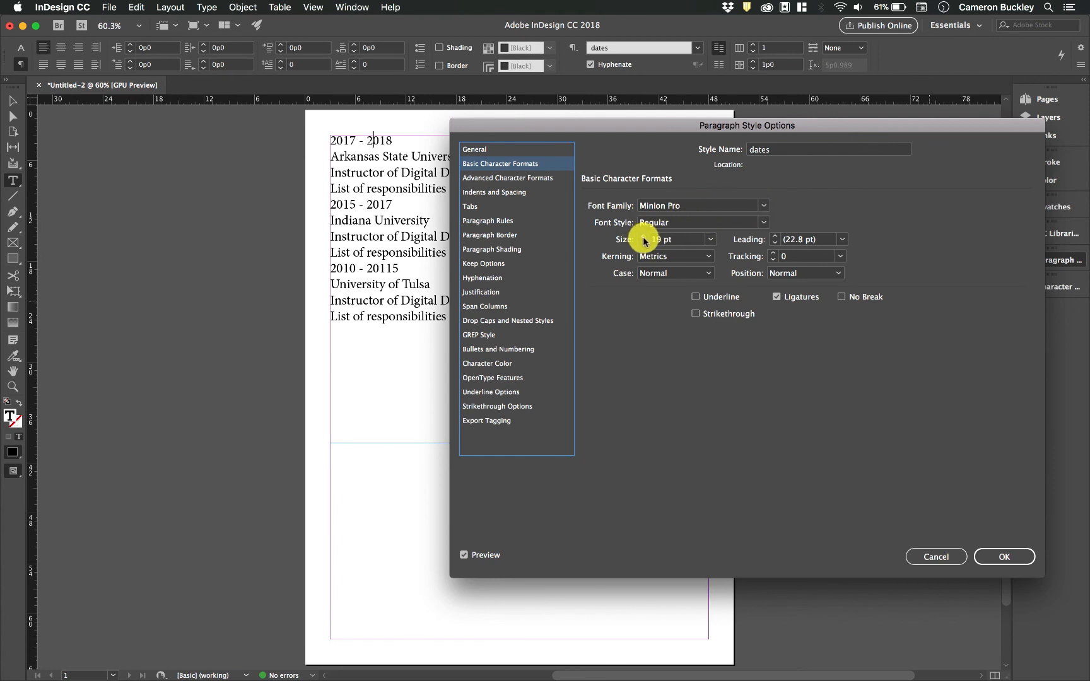
click(508, 178)
click(511, 191)
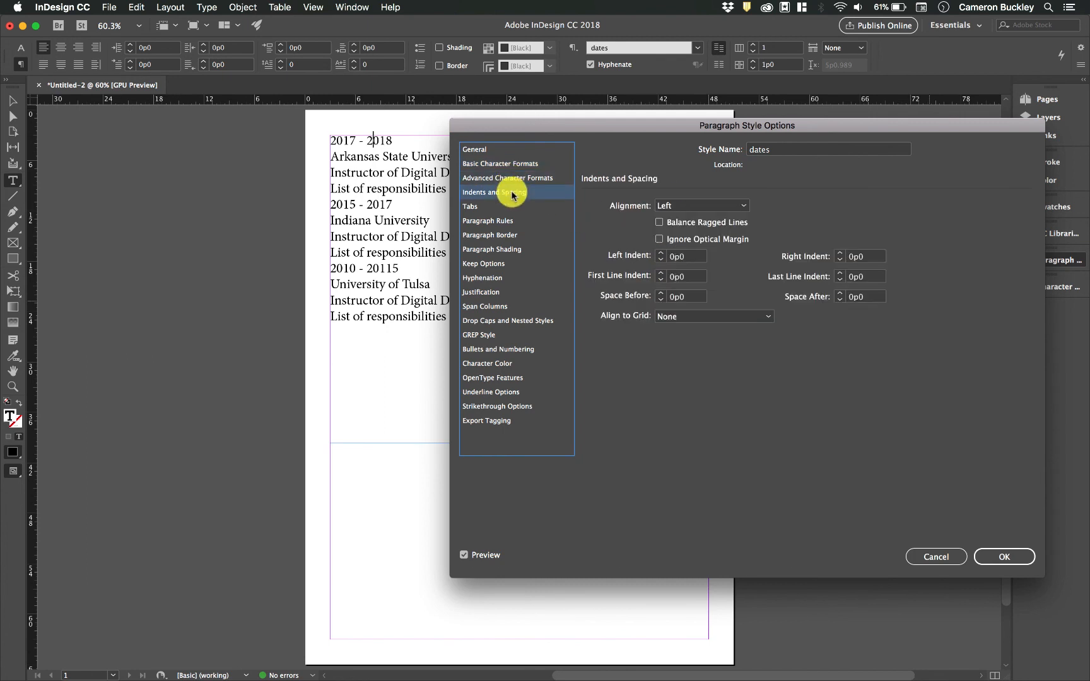
click(518, 167)
click(529, 178)
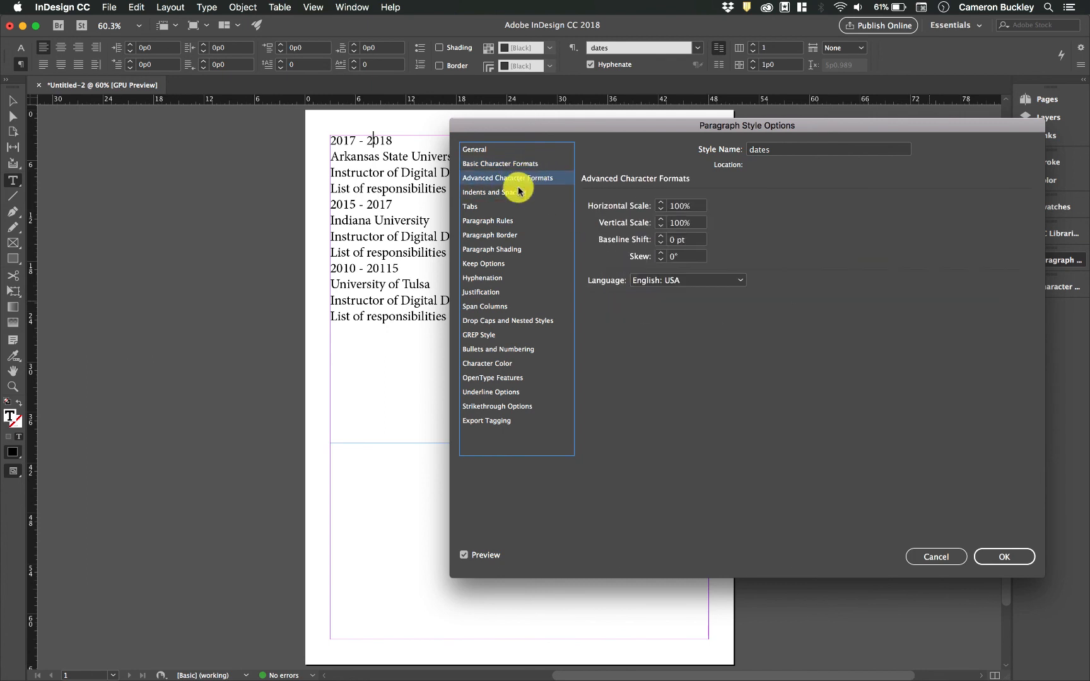
click(524, 195)
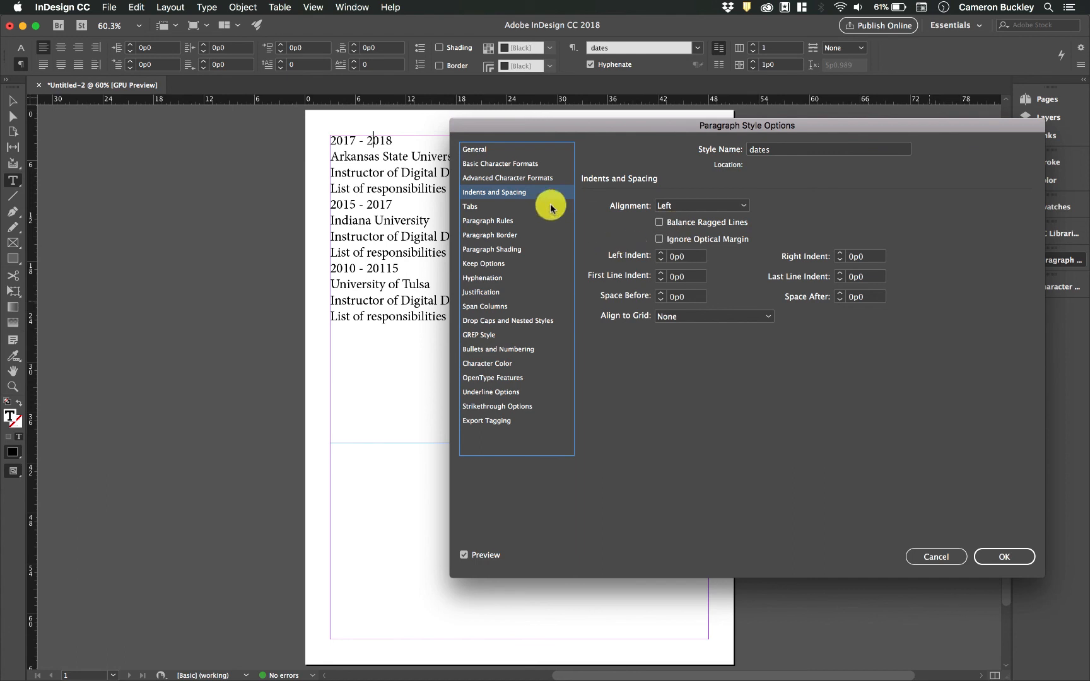
click(505, 206)
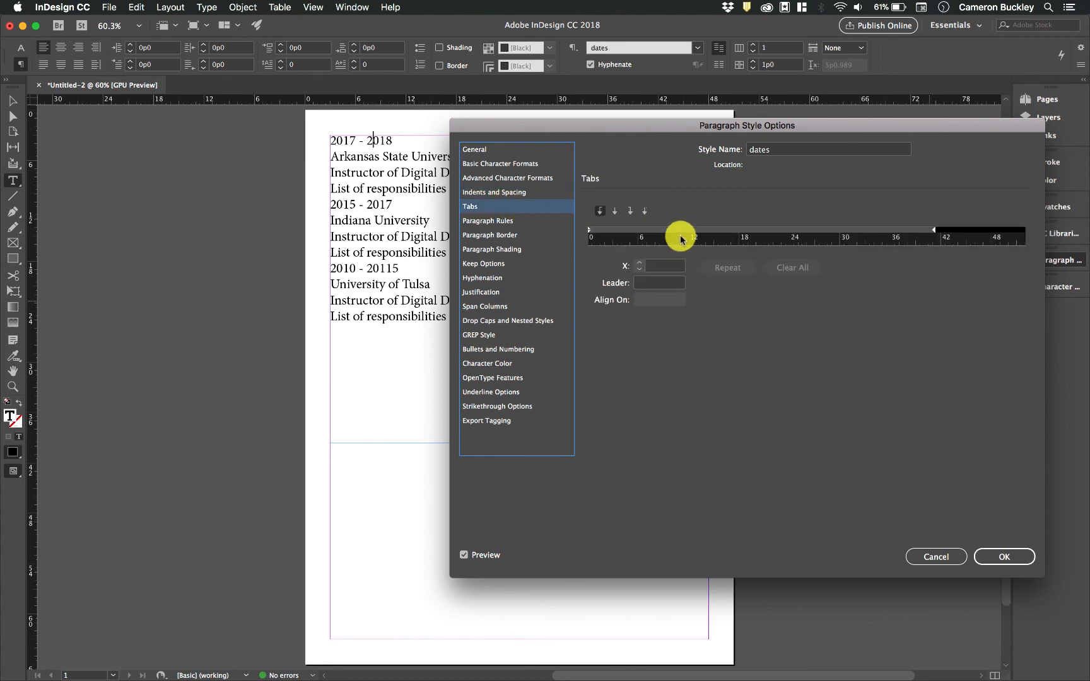
- Enable a paragraph border for the dates style
click(483, 222)
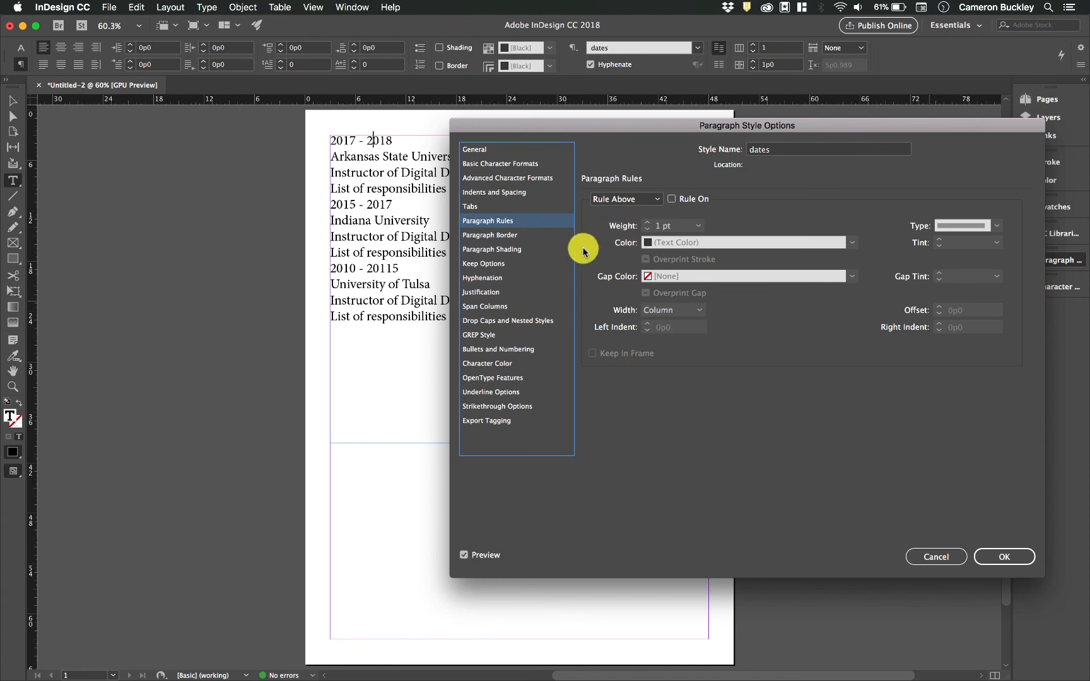
click(503, 235)
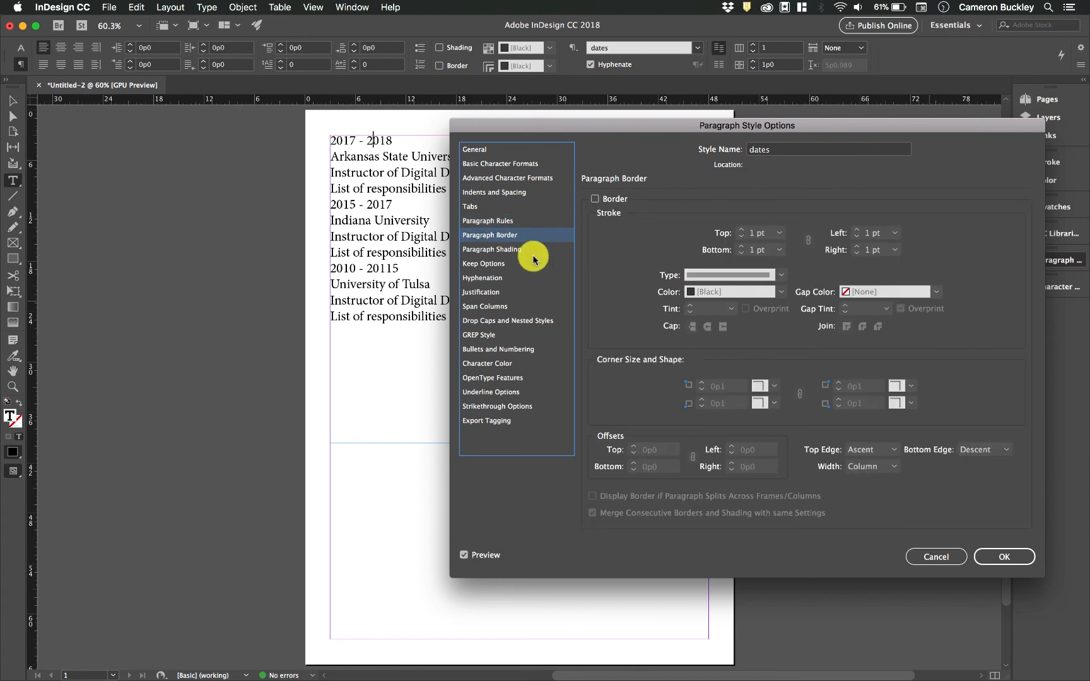
click(527, 250)
click(512, 265)
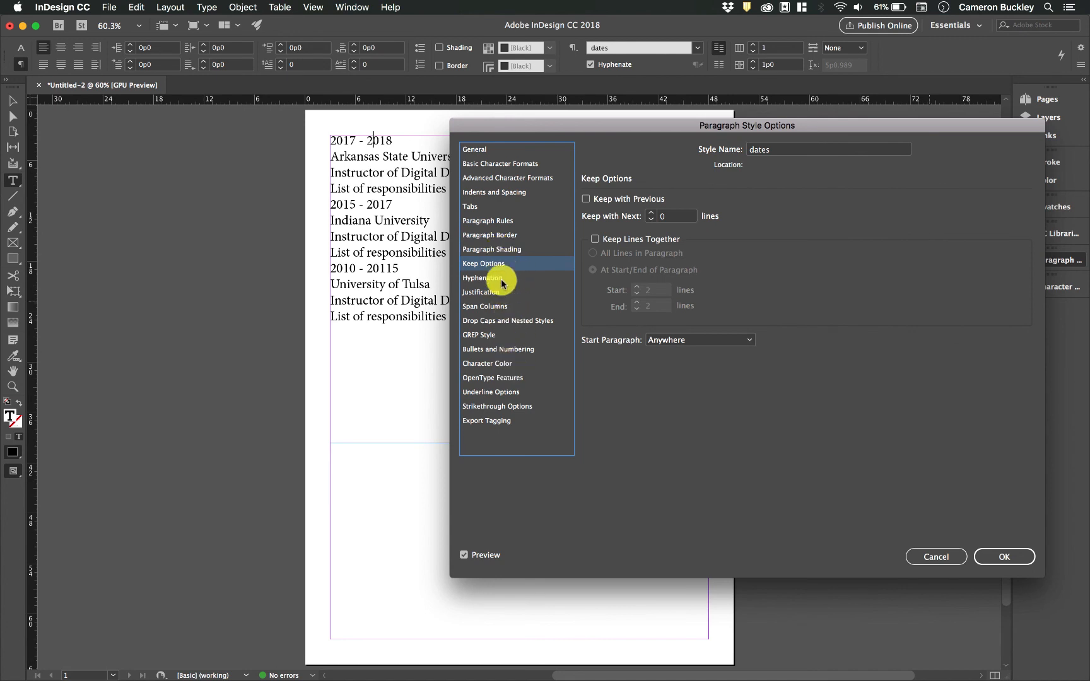
click(499, 278)
click(503, 292)
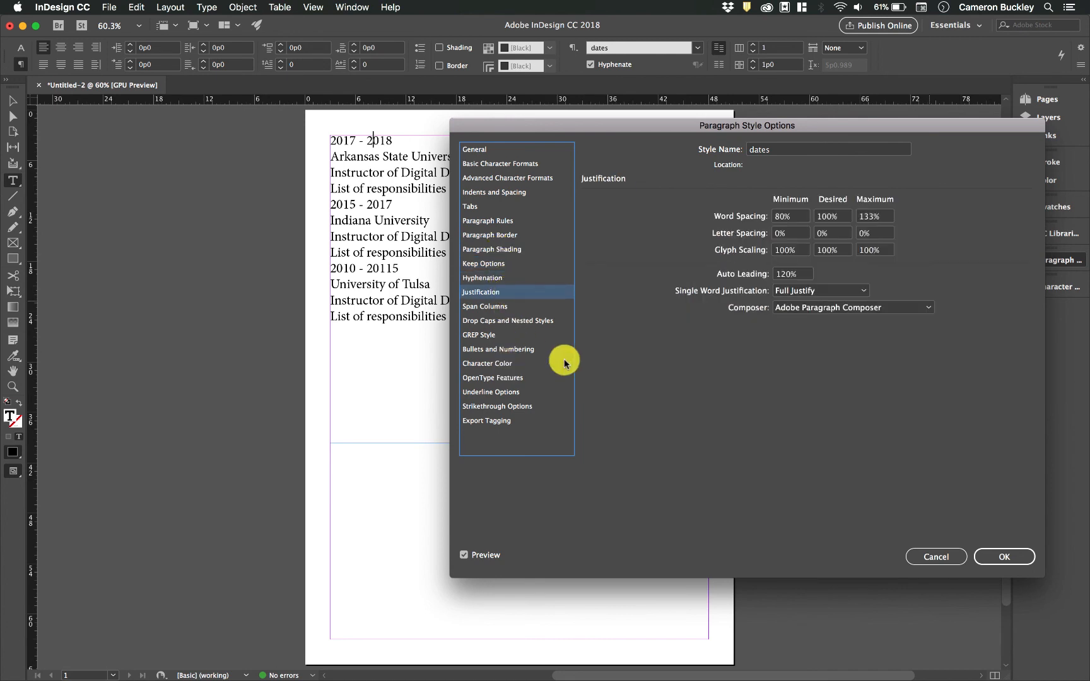
click(530, 306)
click(529, 249)
click(535, 236)
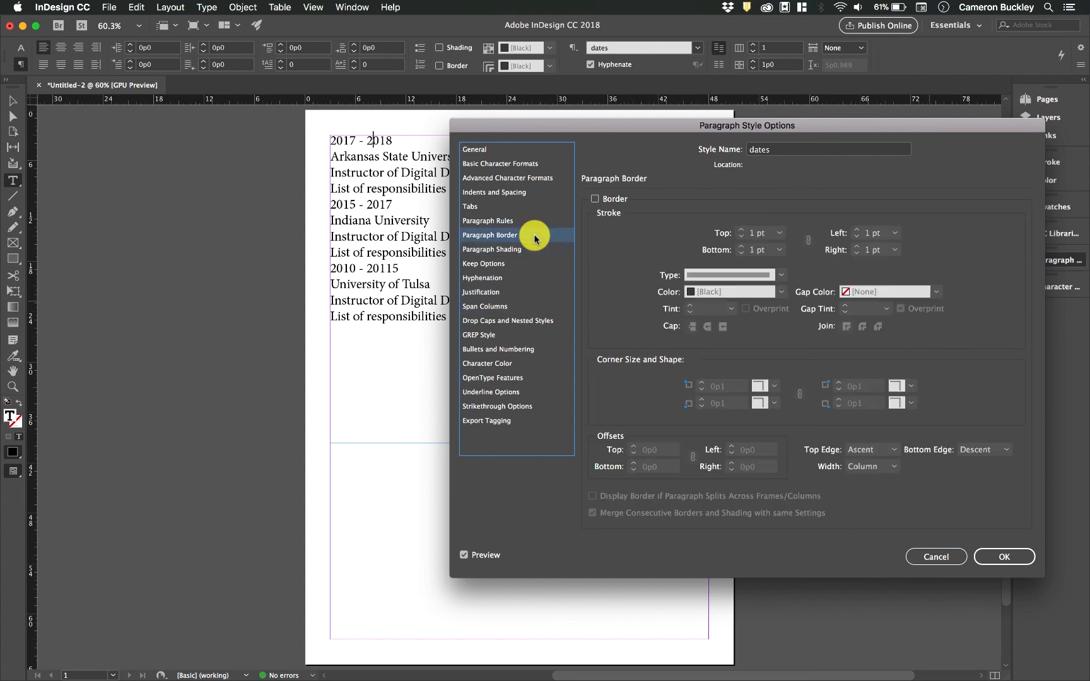
click(594, 198)
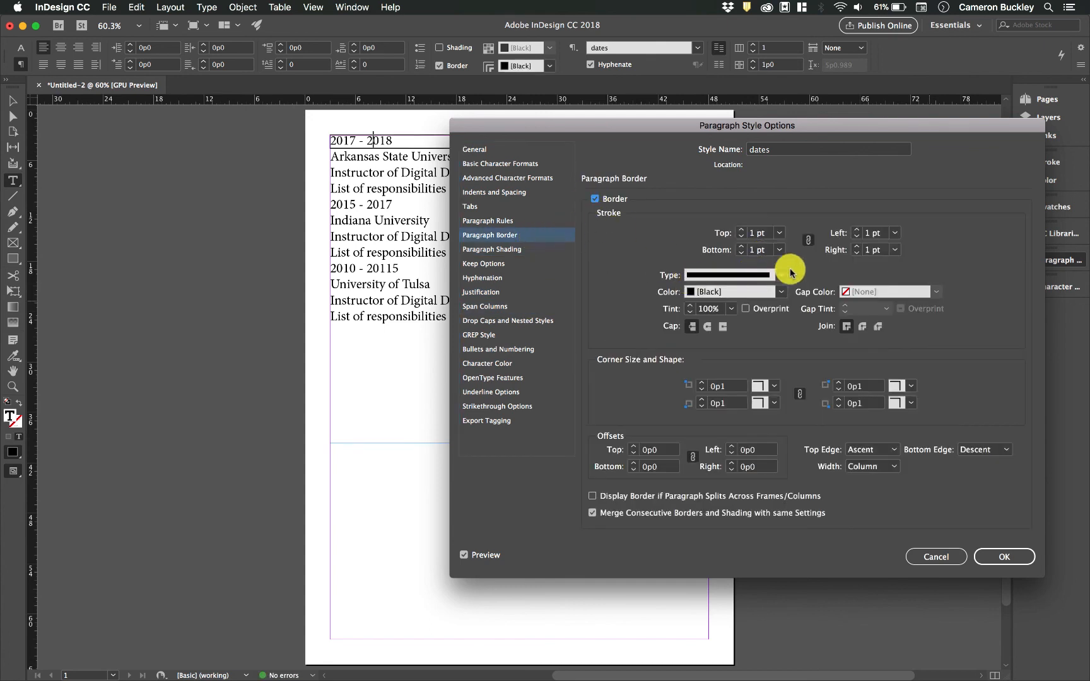
- Set the dates border to 0 pt on all sides except a 1 pt left side, and save
click(743, 253)
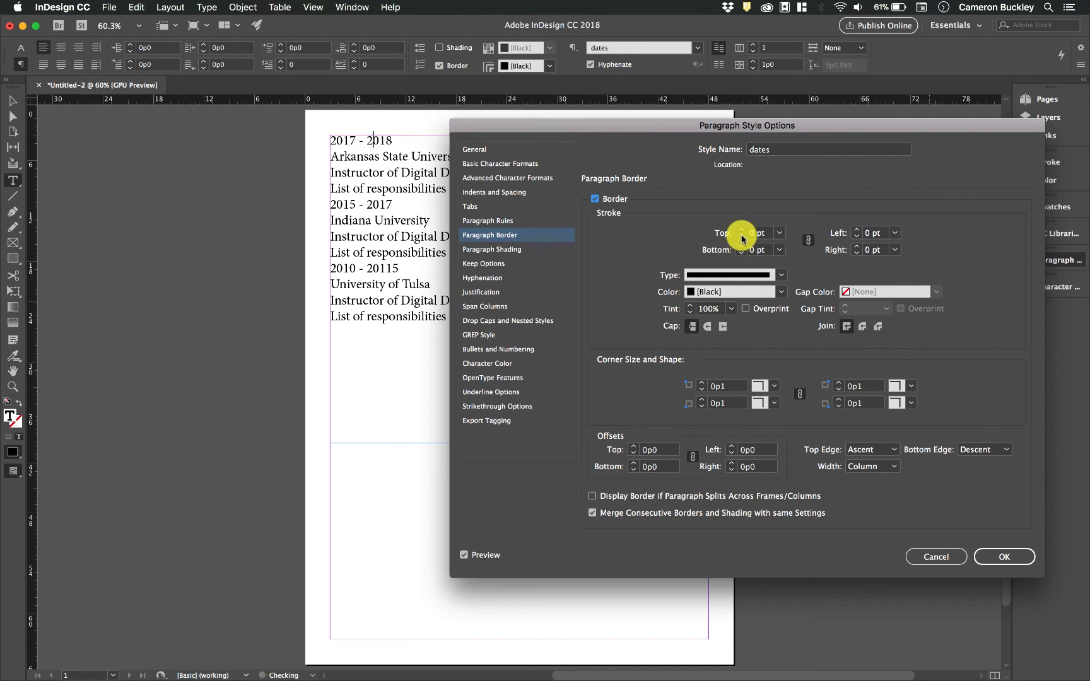
click(858, 231)
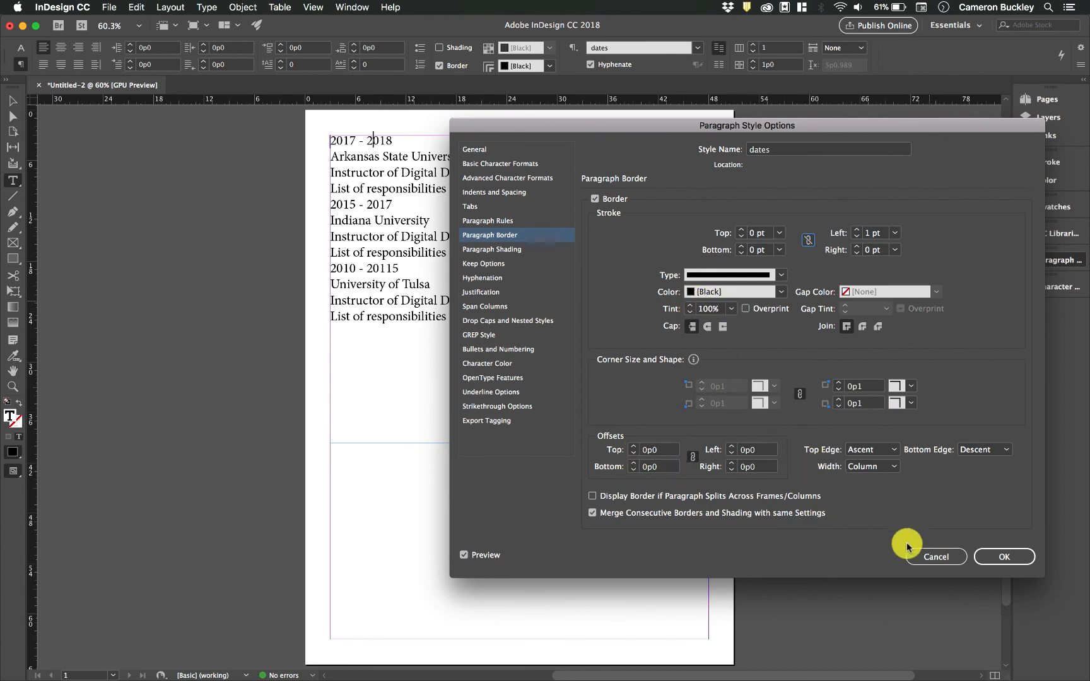
click(1003, 557)
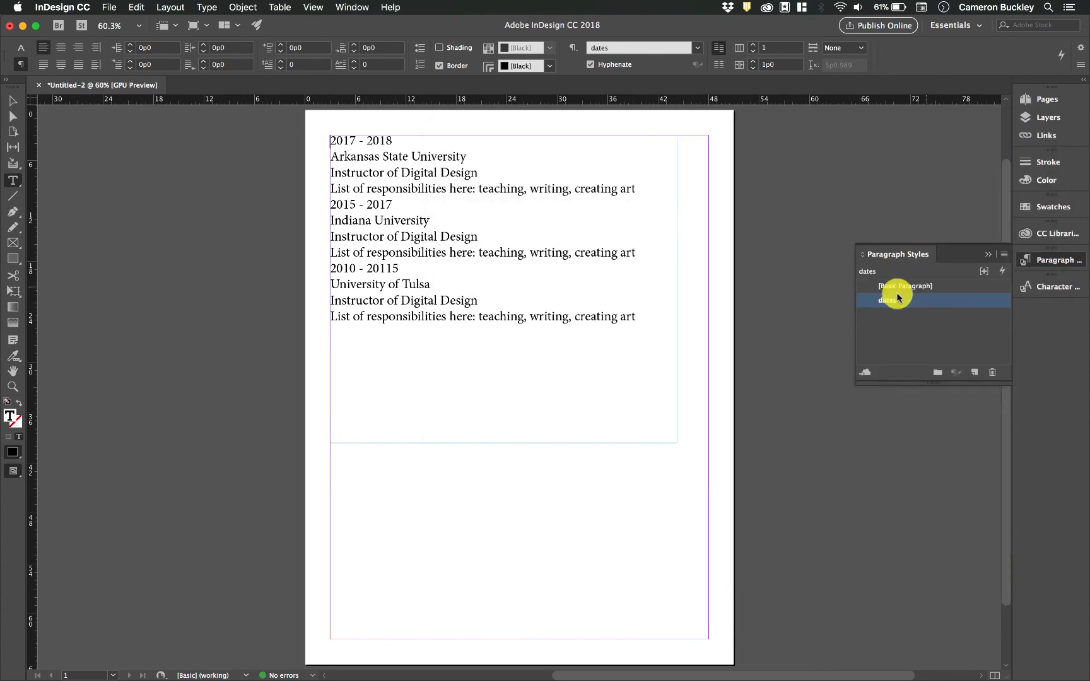
- Zoom to 200% and apply the dates style to the 2015 - 2017 line
click(398, 156)
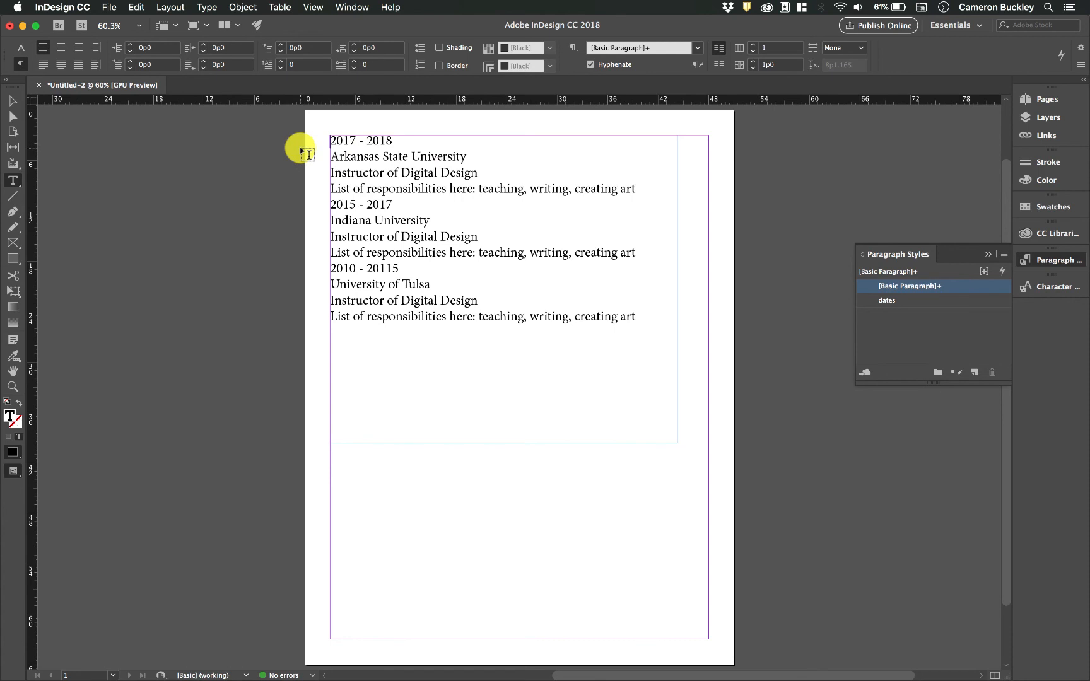
key(super+2)
click(296, 346)
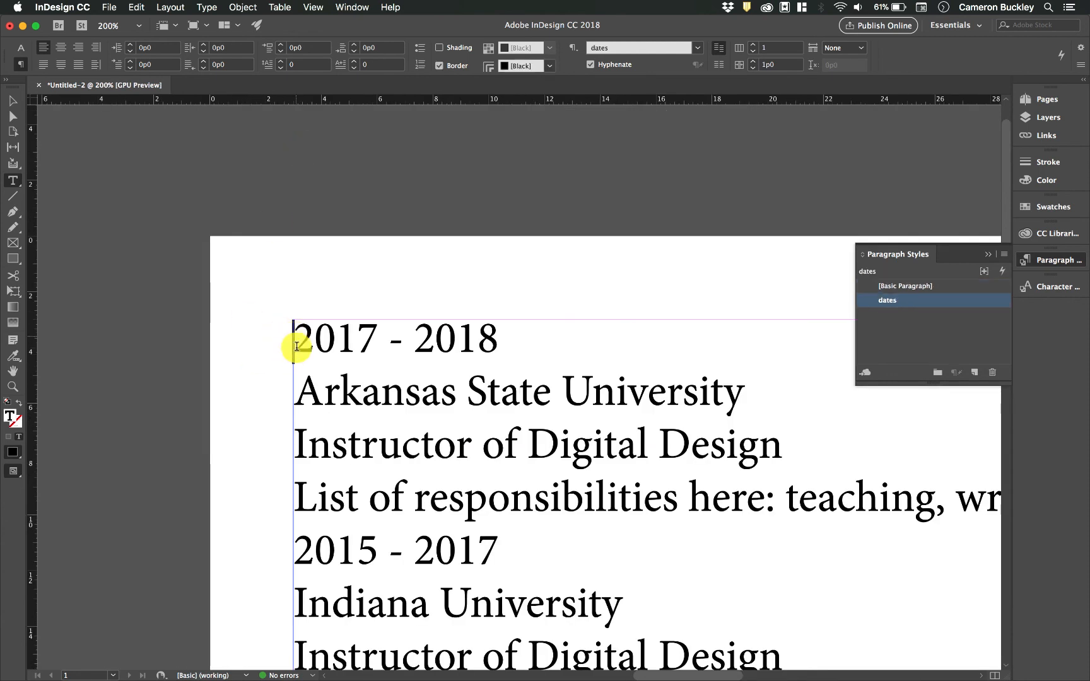
key(Right)
key(Right)
key(Right)
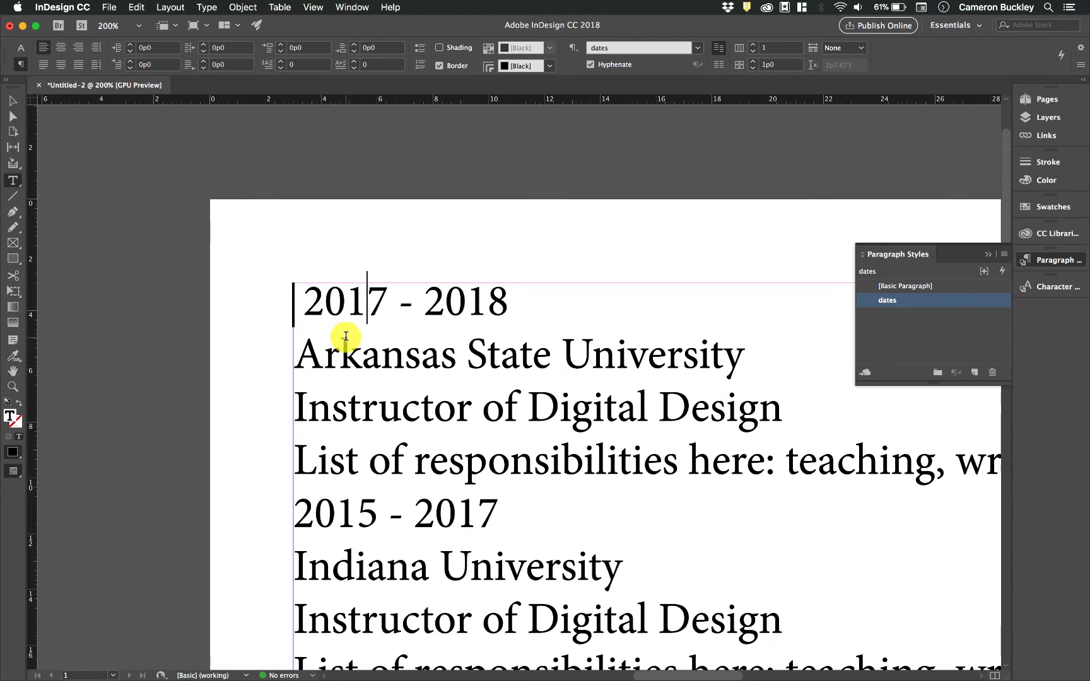
scroll(347, 339, down, 5)
click(353, 424)
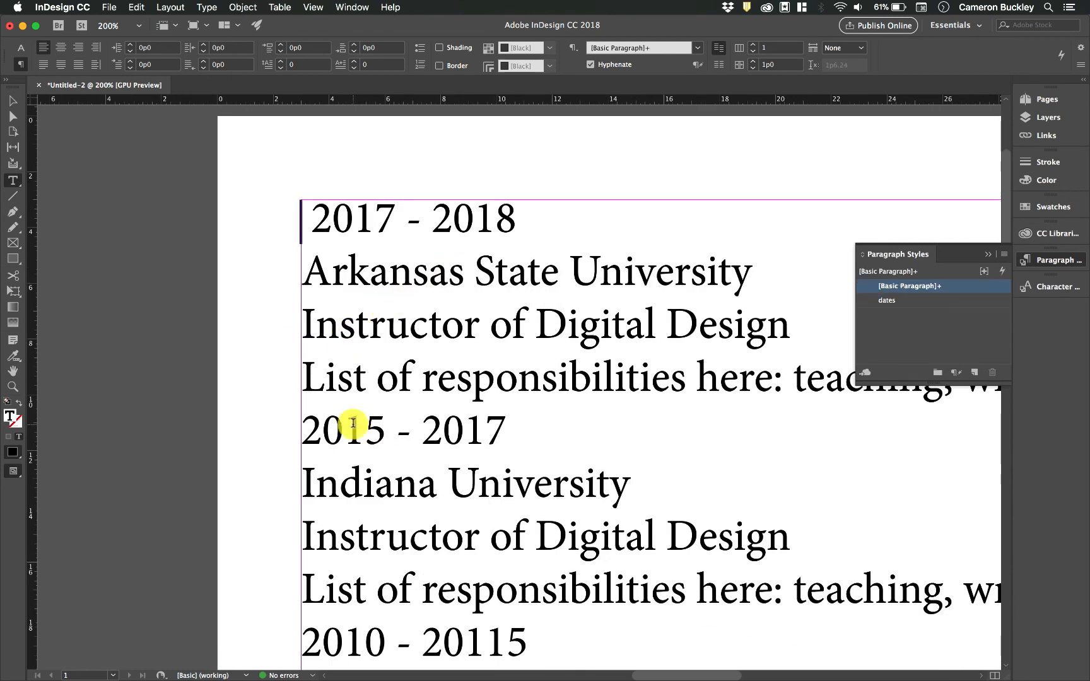
click(898, 300)
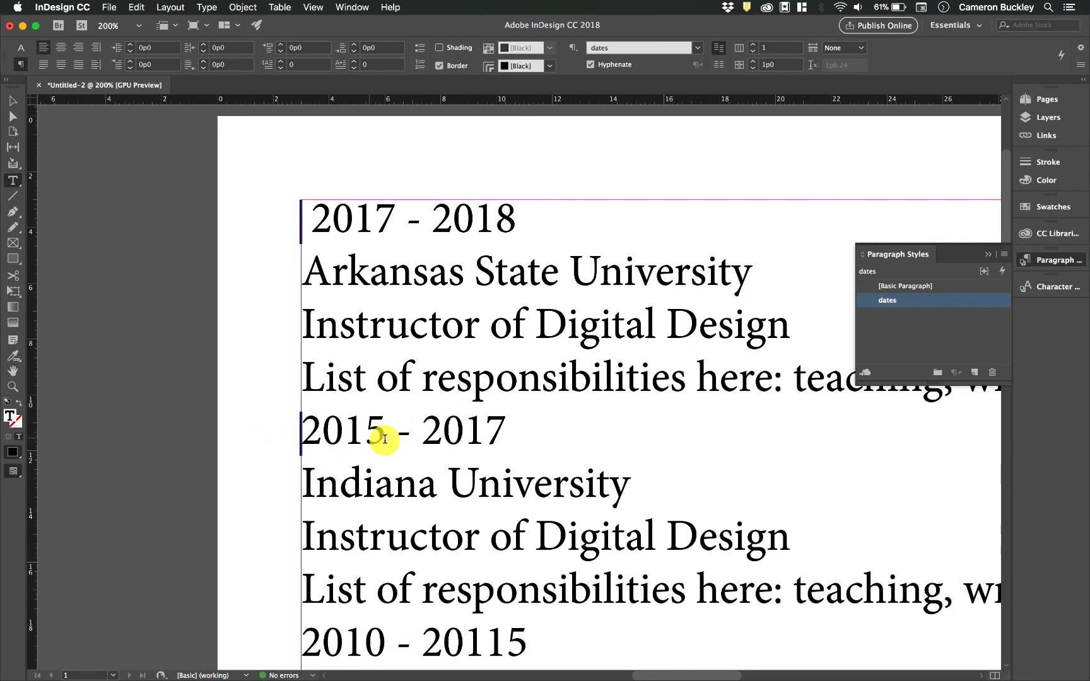
scroll(379, 432, down, 1)
scroll(450, 455, up, 3)
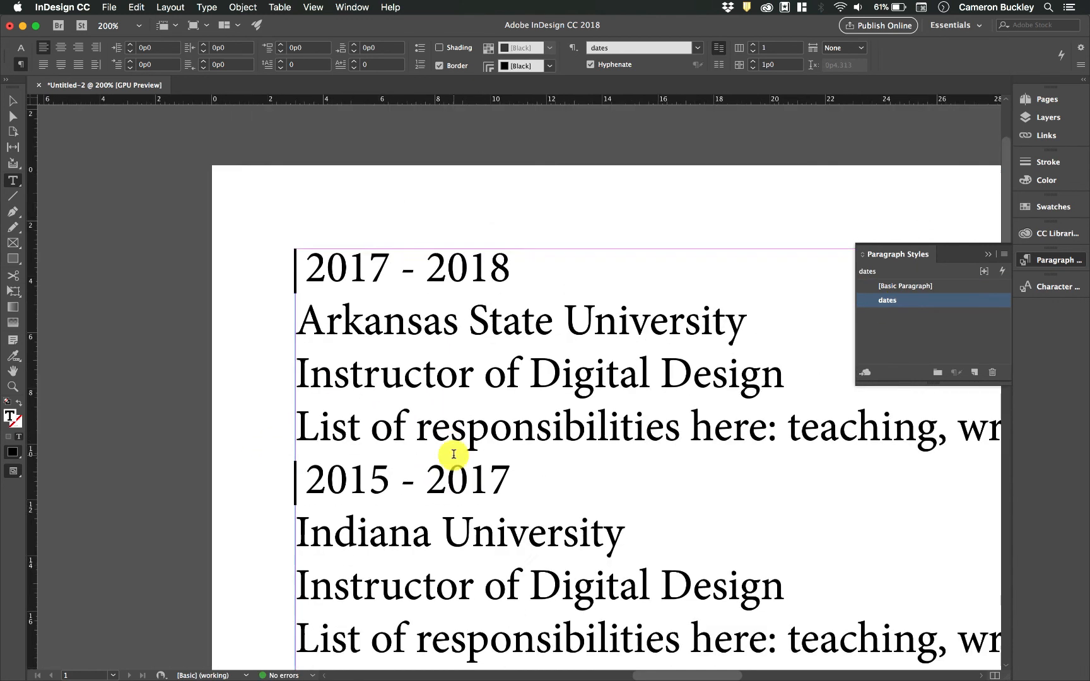
- Create a new paragraph style from the Arkansas State University line and name it Location
triple_click(522, 315)
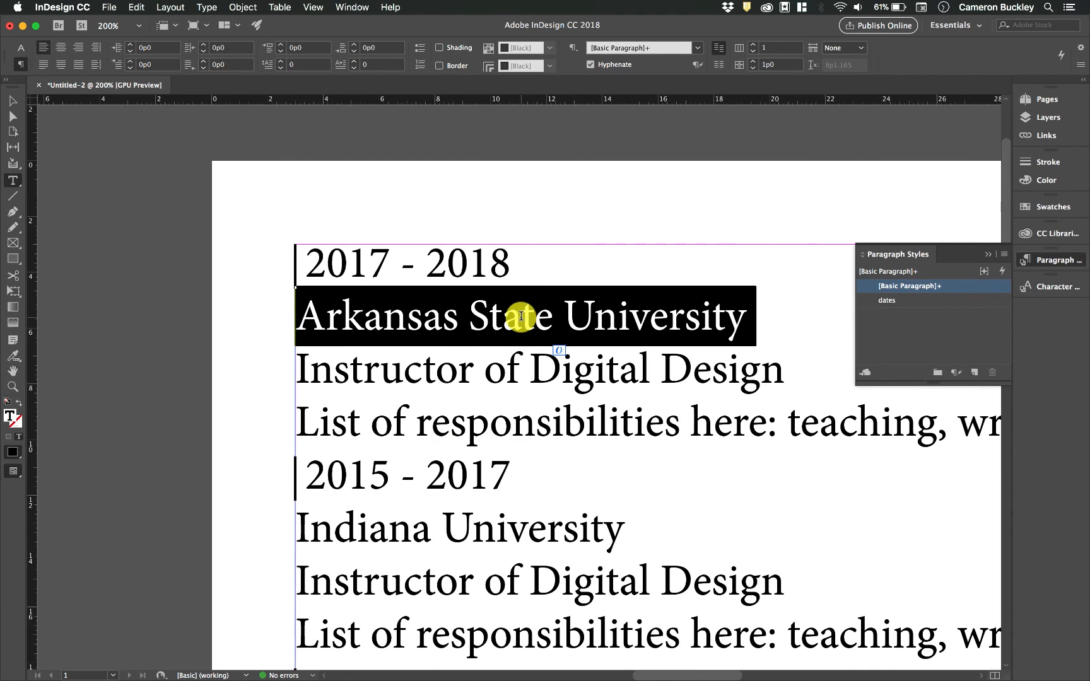
click(975, 372)
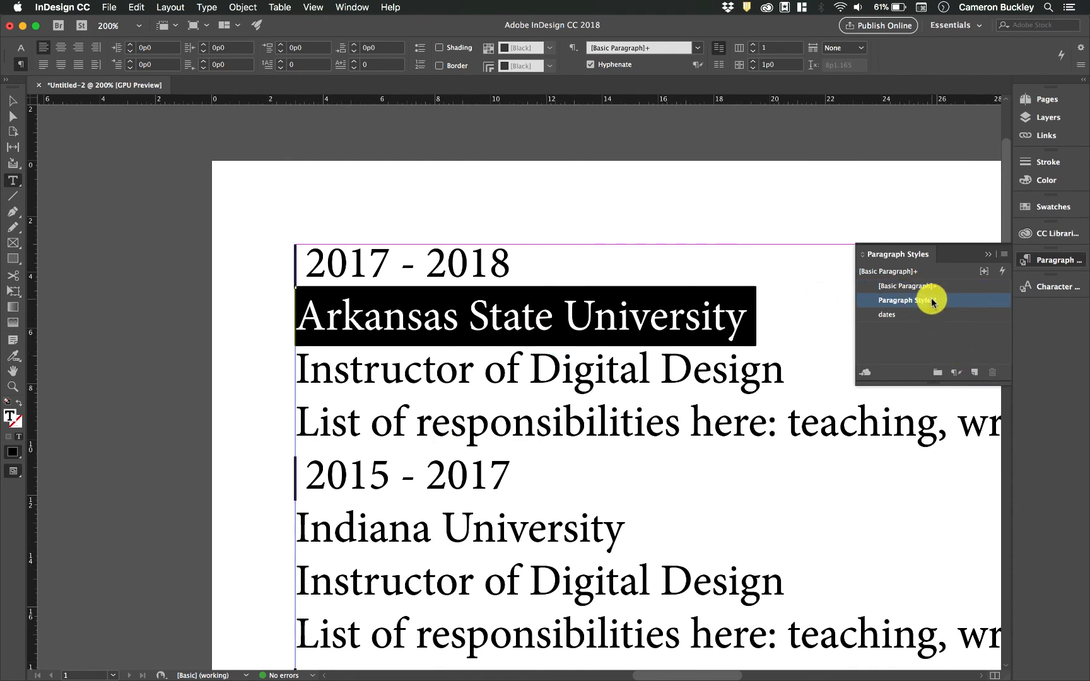
double_click(932, 302)
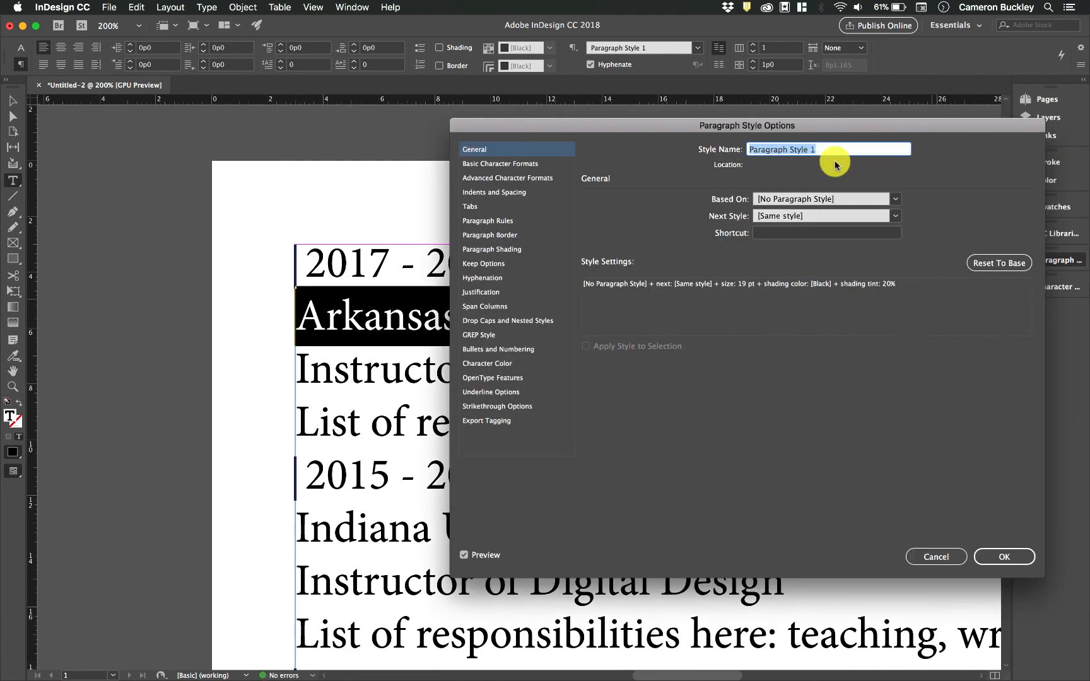
text(Location)
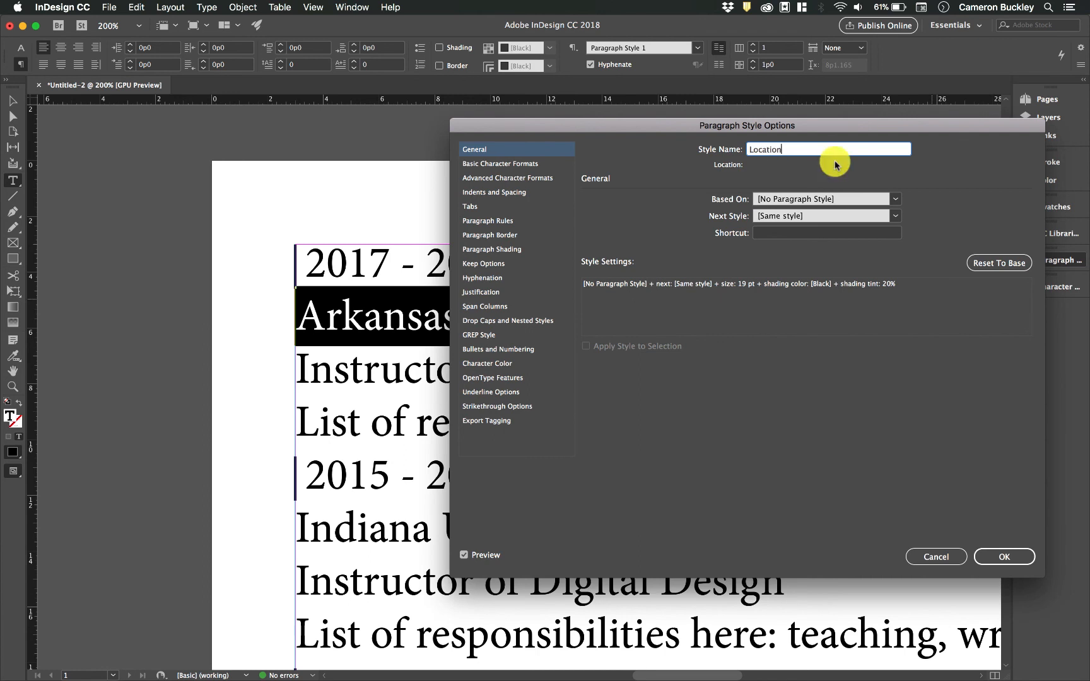
- Give the Location style a 2p0 left indent
click(505, 164)
click(504, 206)
click(510, 193)
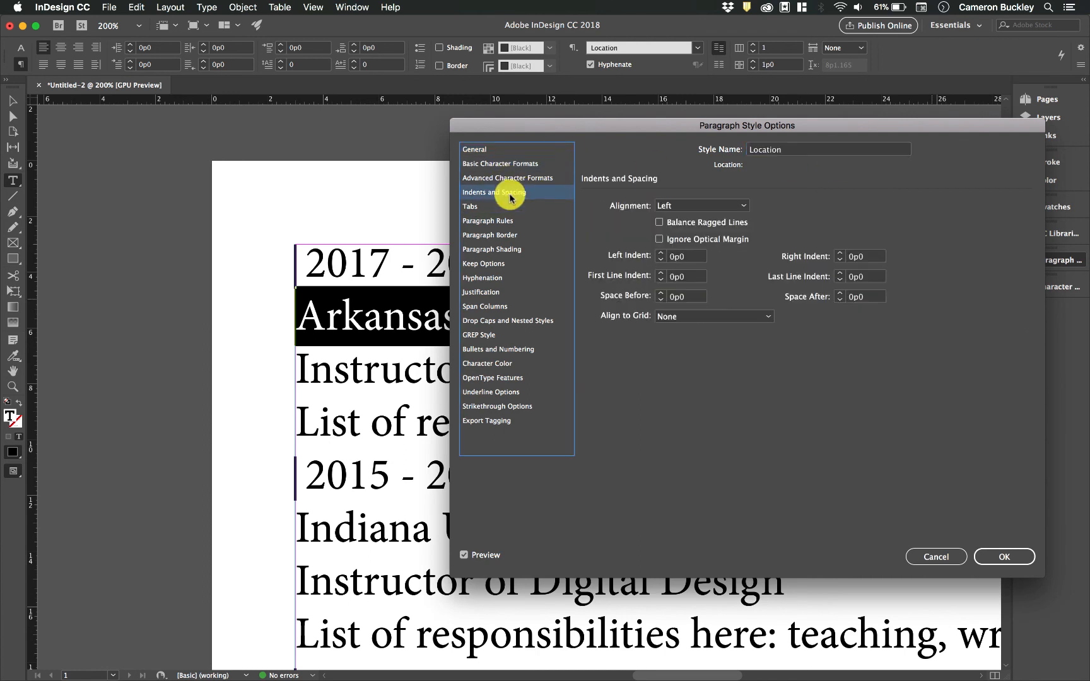
click(661, 253)
click(661, 253)
click(661, 253)
click(661, 253)
click(661, 253)
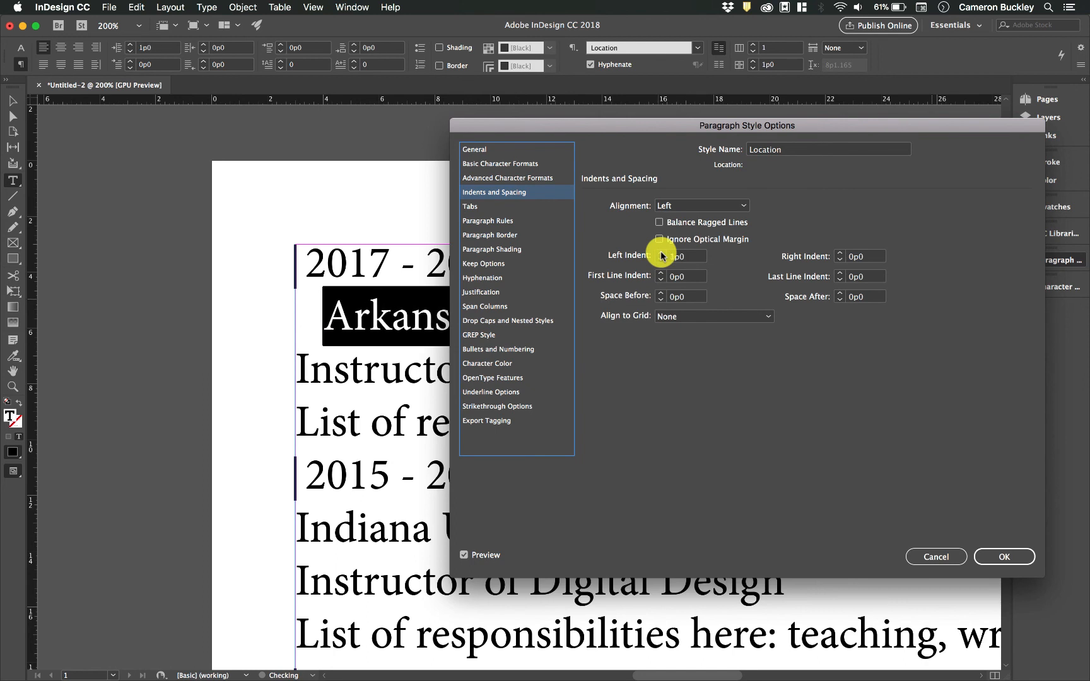
click(662, 253)
click(661, 253)
click(661, 253)
click(662, 253)
click(661, 253)
click(661, 253)
click(661, 252)
click(661, 253)
click(661, 253)
click(661, 253)
click(661, 253)
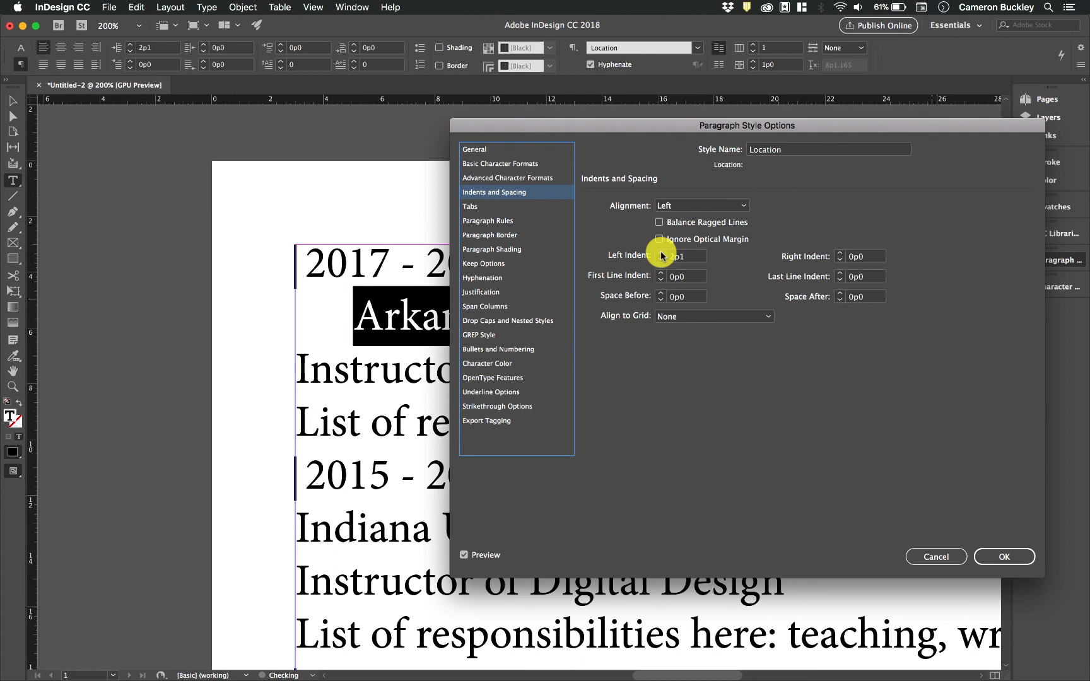
click(661, 260)
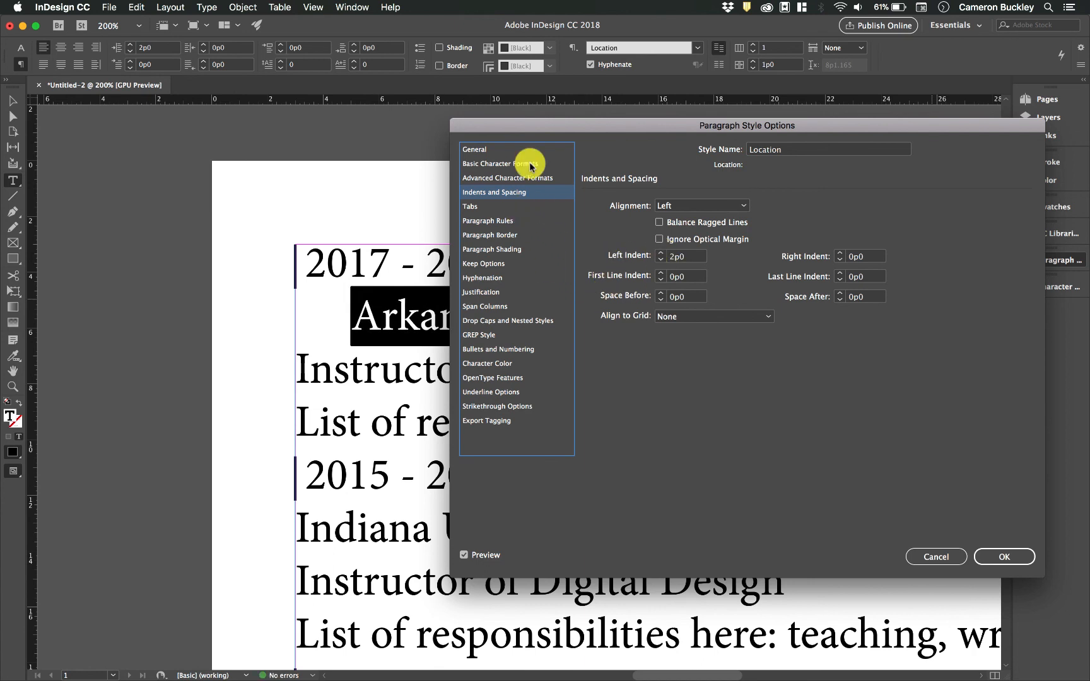
- Review the Location style's tabs, shading and rules settings, then save the style
drag(579, 131, 756, 136)
click(660, 212)
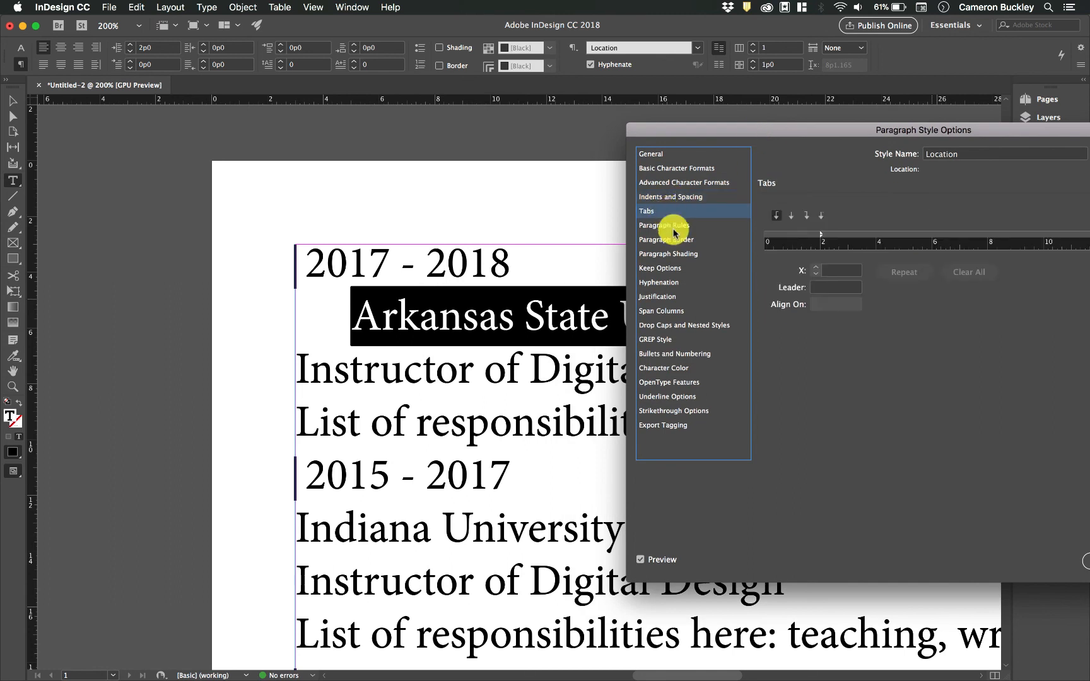
click(682, 253)
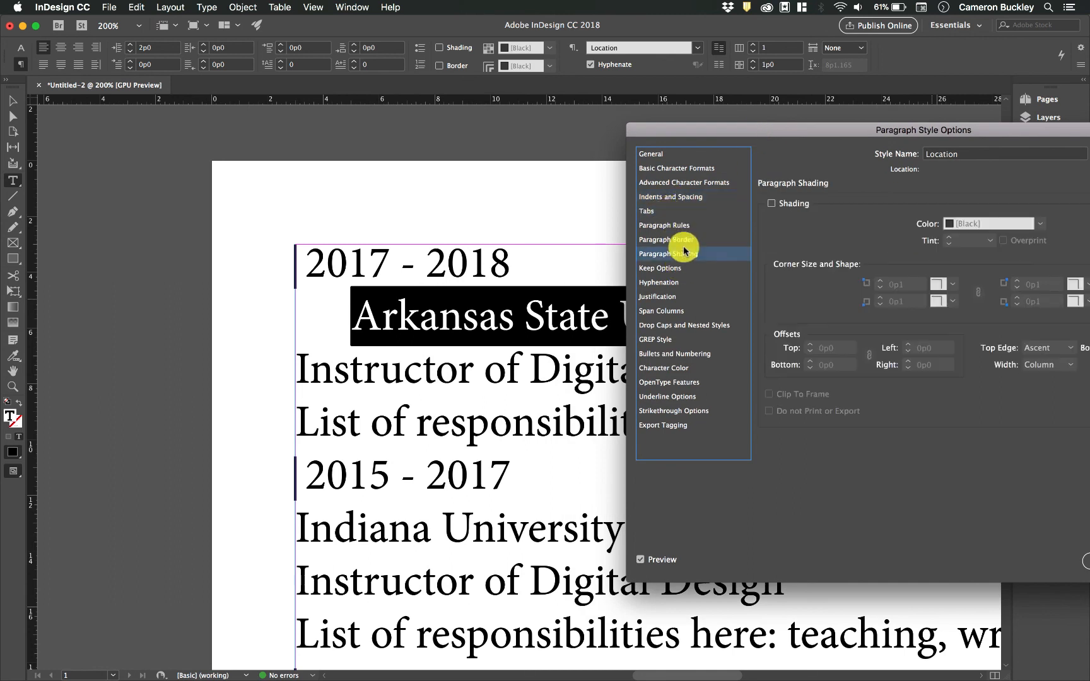
click(686, 225)
drag(874, 127, 760, 131)
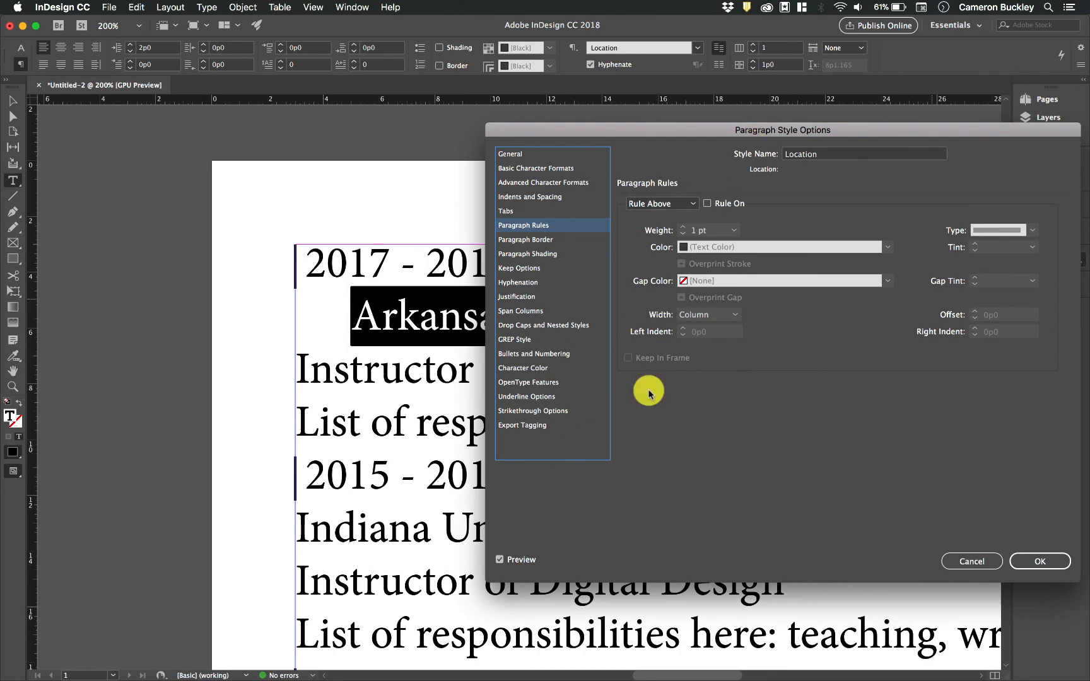
click(1048, 561)
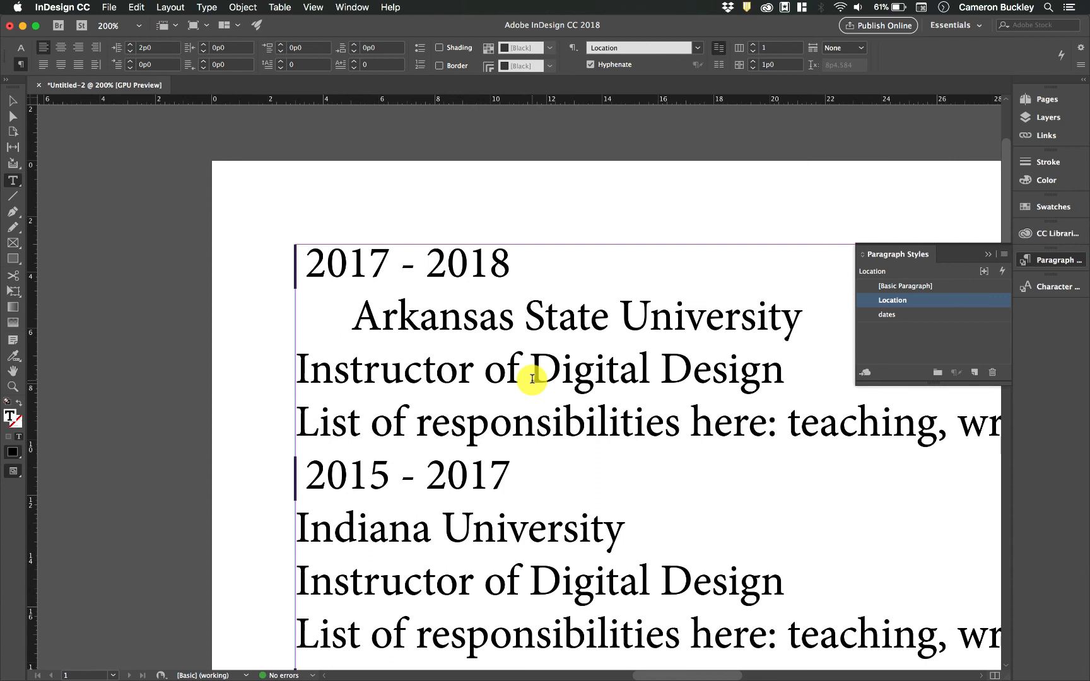
click(532, 379)
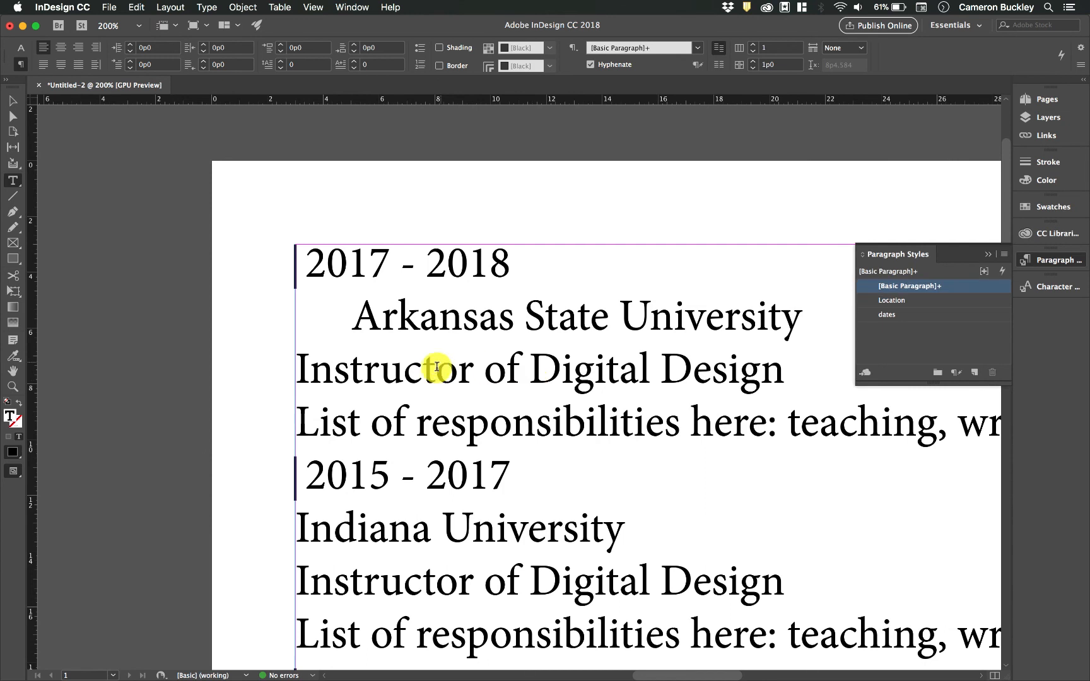
- Create a 'position' paragraph style with a 3p0 left indent for the first Instructor of Digital Design line
triple_click(435, 369)
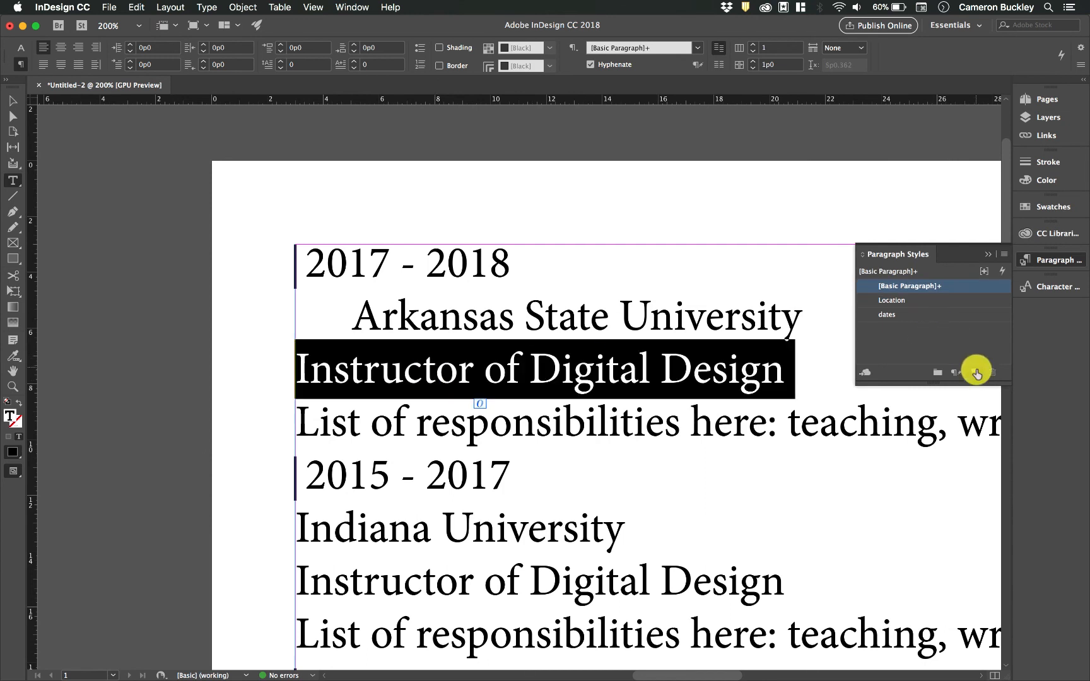
double_click(922, 303)
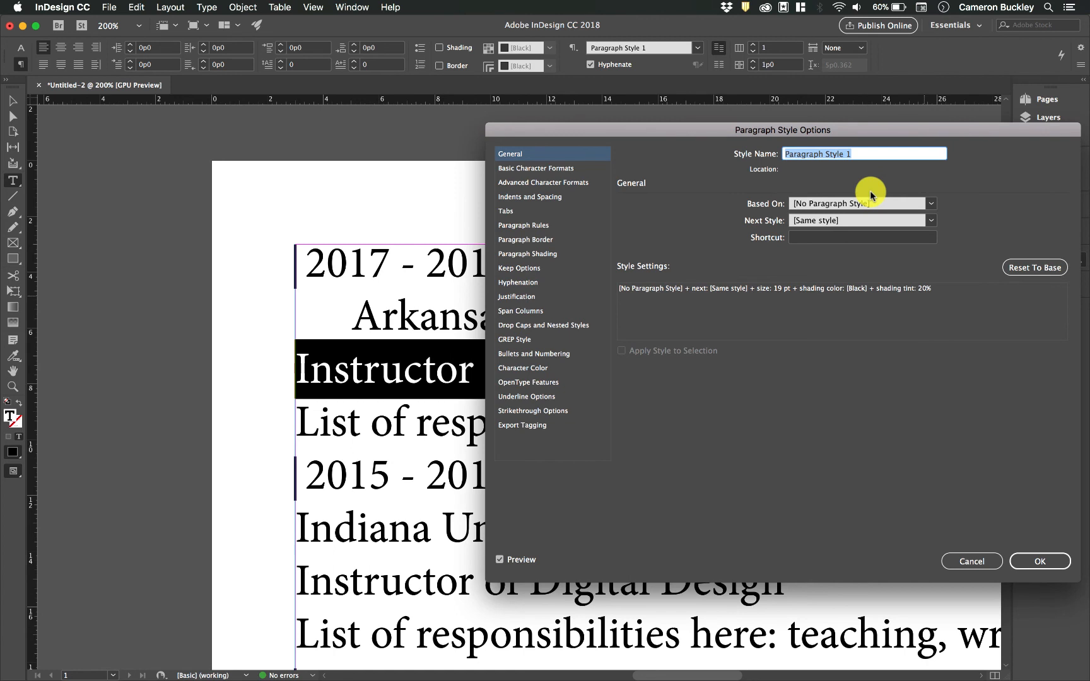
text(position)
key(Return)
double_click(902, 302)
click(568, 197)
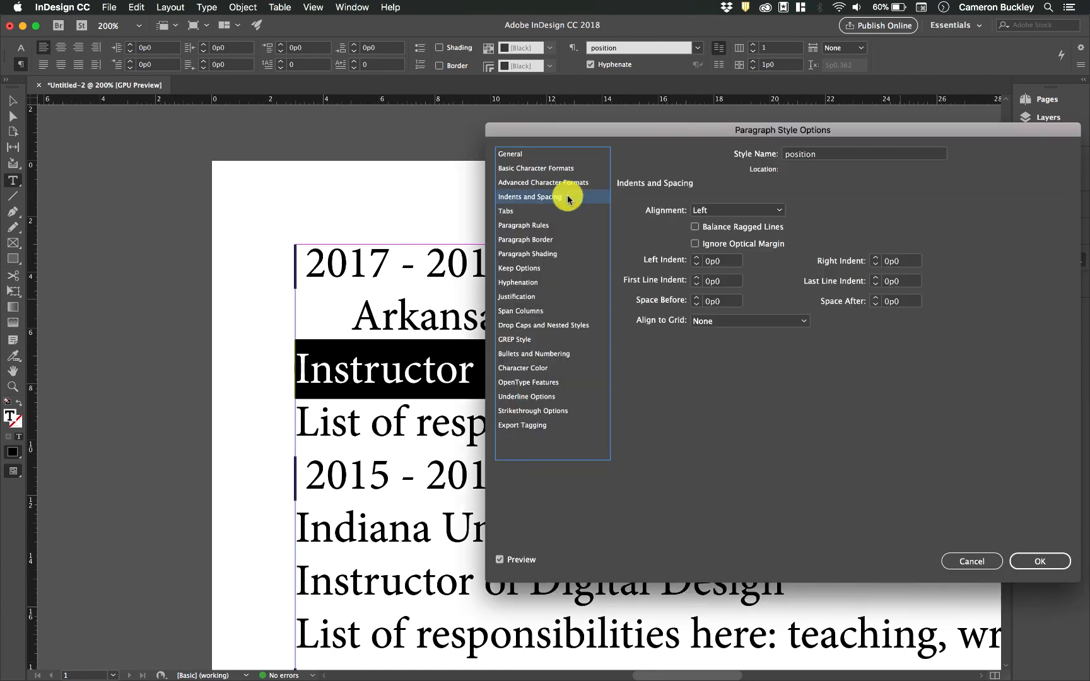
click(709, 261)
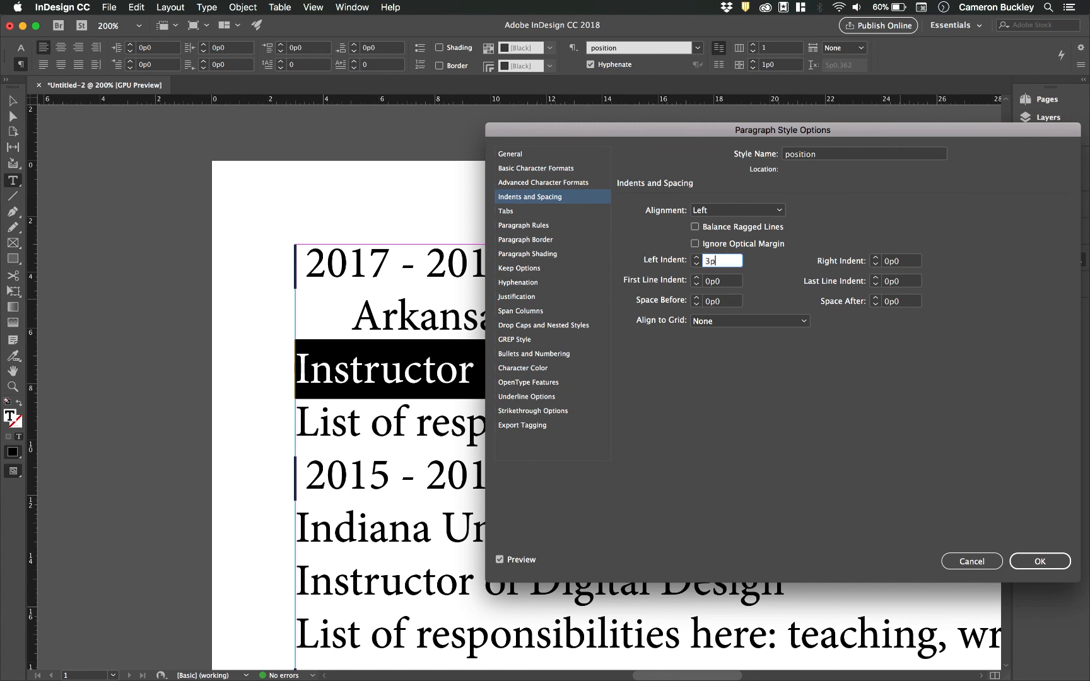
key(Tab)
drag(659, 127, 694, 107)
click(1067, 540)
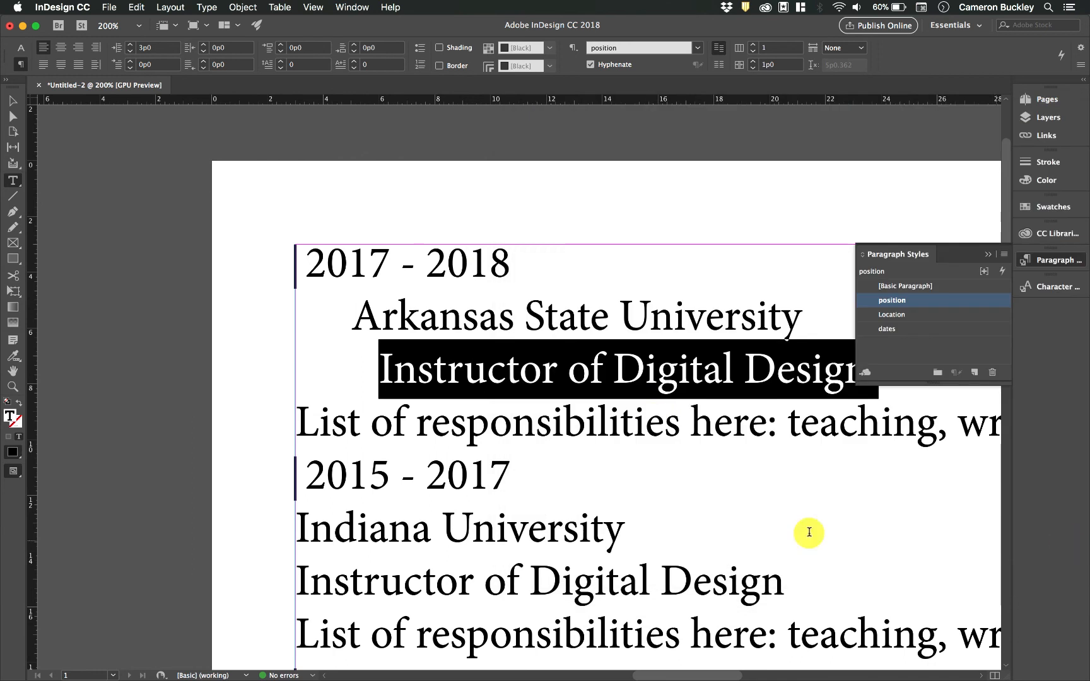
click(465, 419)
- Create a 'responsibilities' paragraph style for the first list line with a 3p0 left indent
triple_click(403, 419)
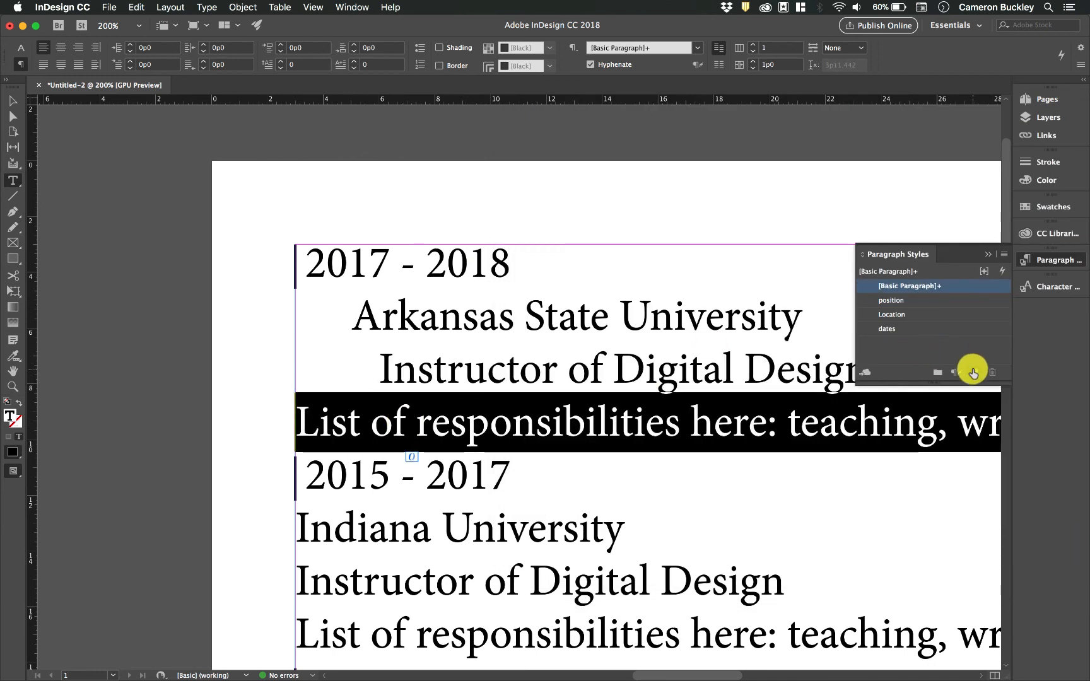
double_click(925, 300)
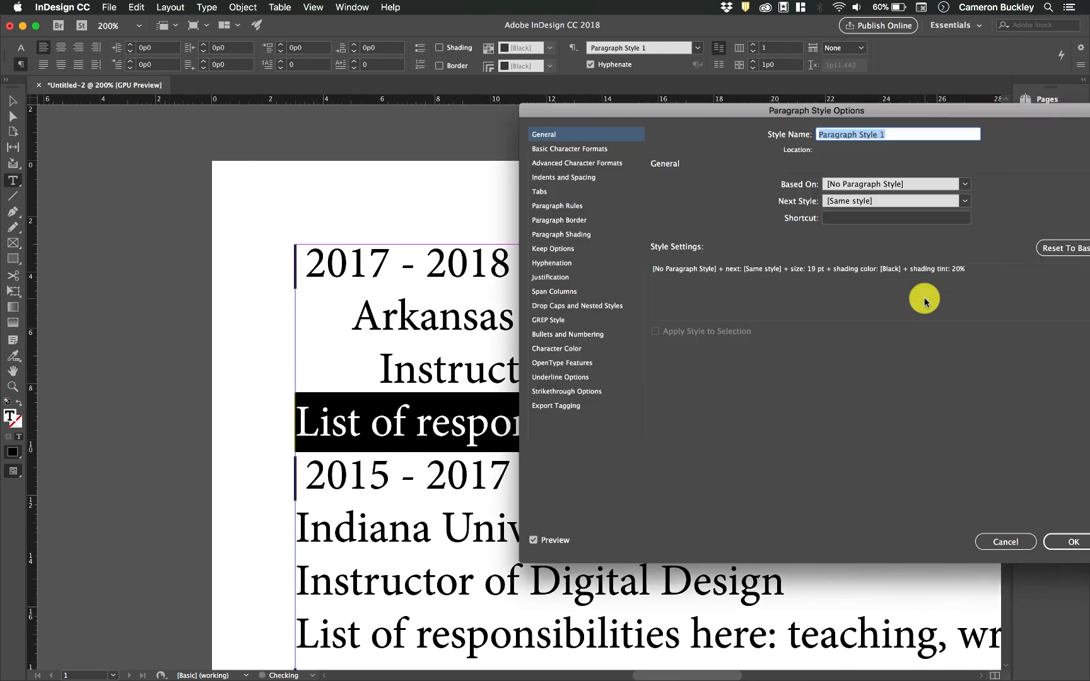
text(responsibilities)
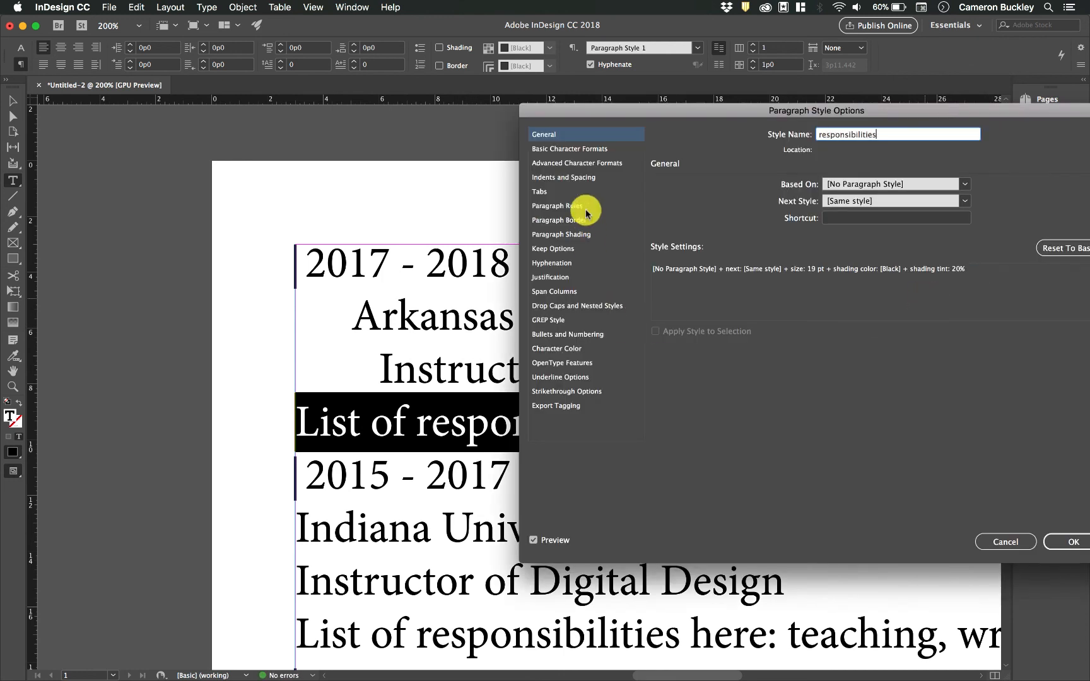
click(563, 177)
click(730, 238)
click(730, 239)
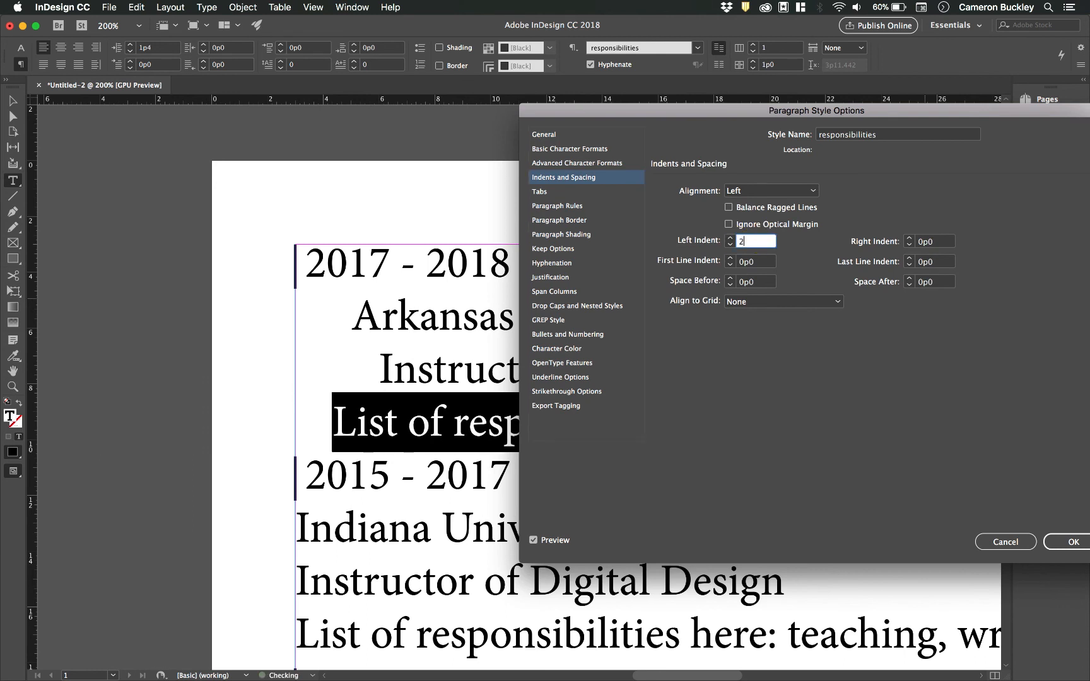
key(Tab)
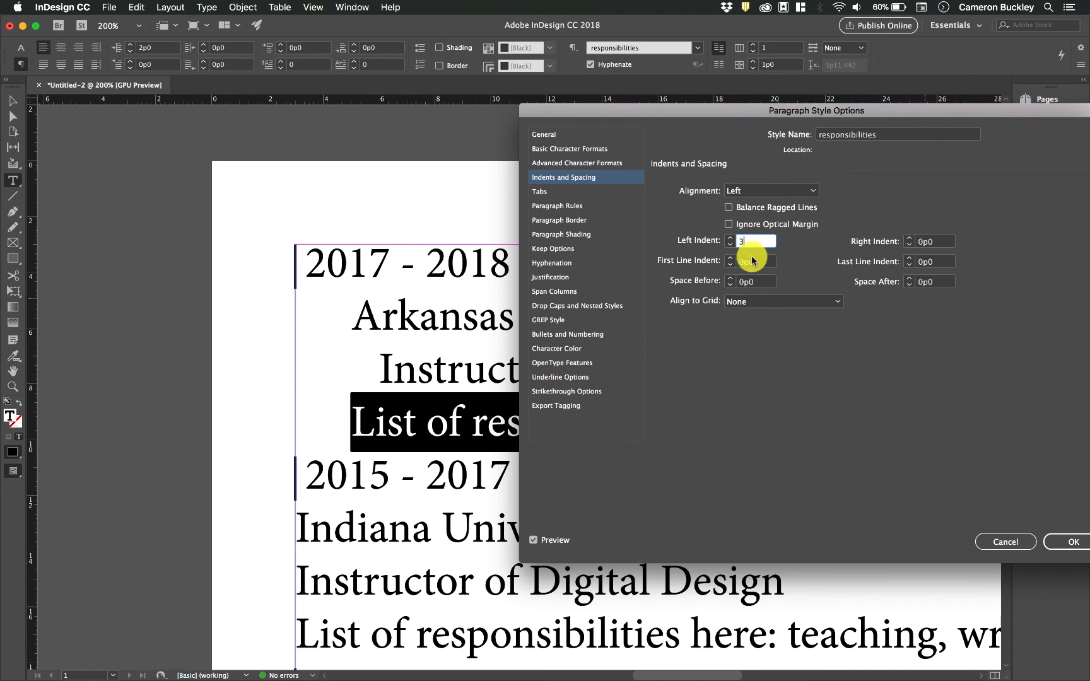
key(Tab)
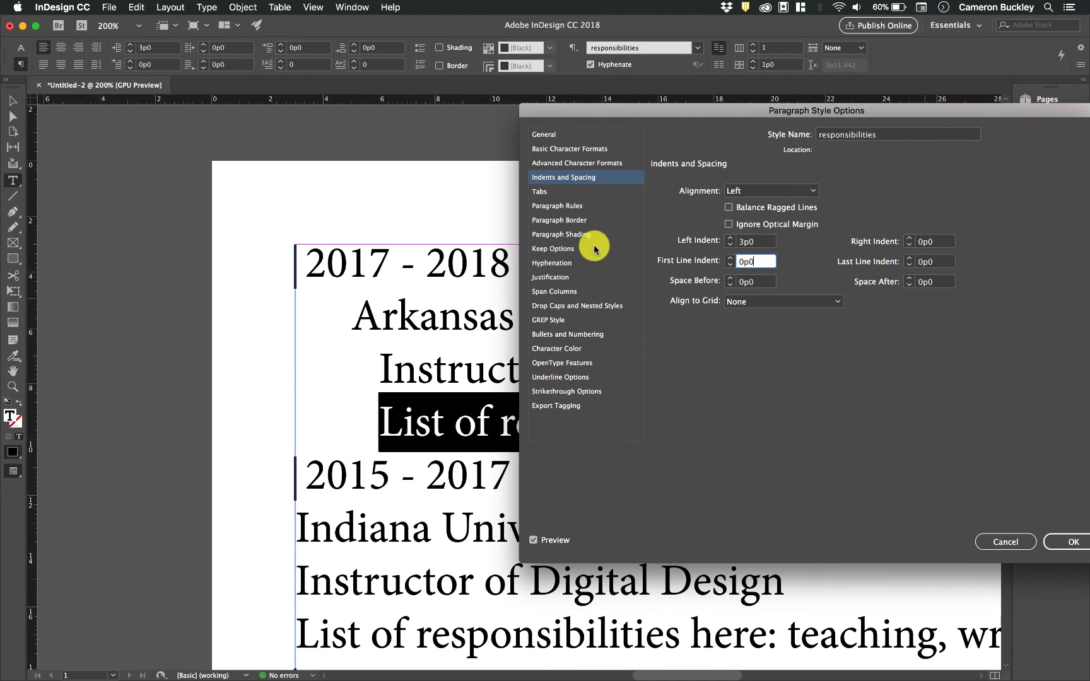
- Reduce the responsibilities style's font size to 15 pt and confirm the style
click(577, 229)
key(Up)
key(Up)
key(Up)
key(Up)
key(Up)
key(Up)
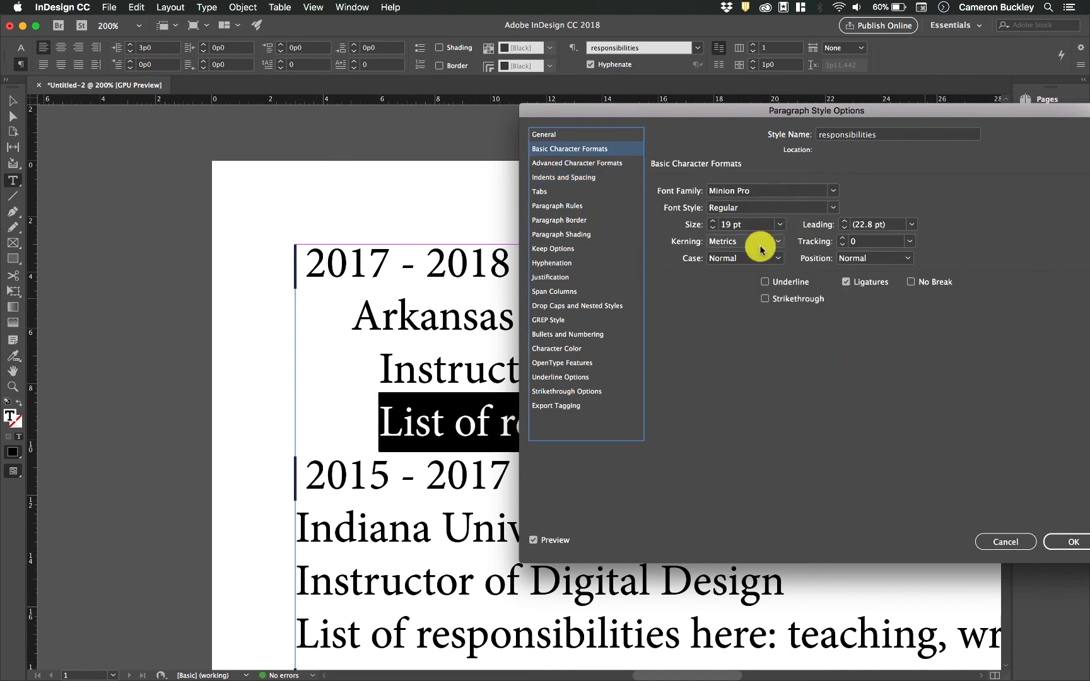
click(712, 228)
click(713, 228)
click(712, 228)
click(712, 228)
click(1068, 543)
click(757, 369)
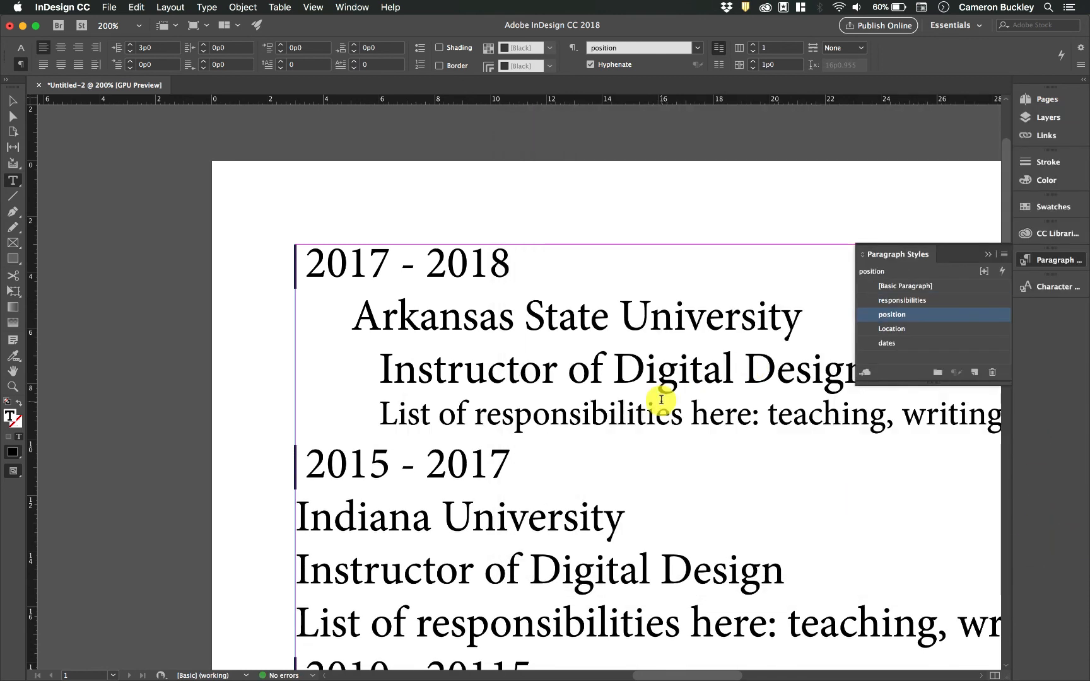
- Apply Location, position and responsibilities styles to the Indiana University entry's lines
scroll(615, 373, right, 5)
scroll(615, 373, down, 2)
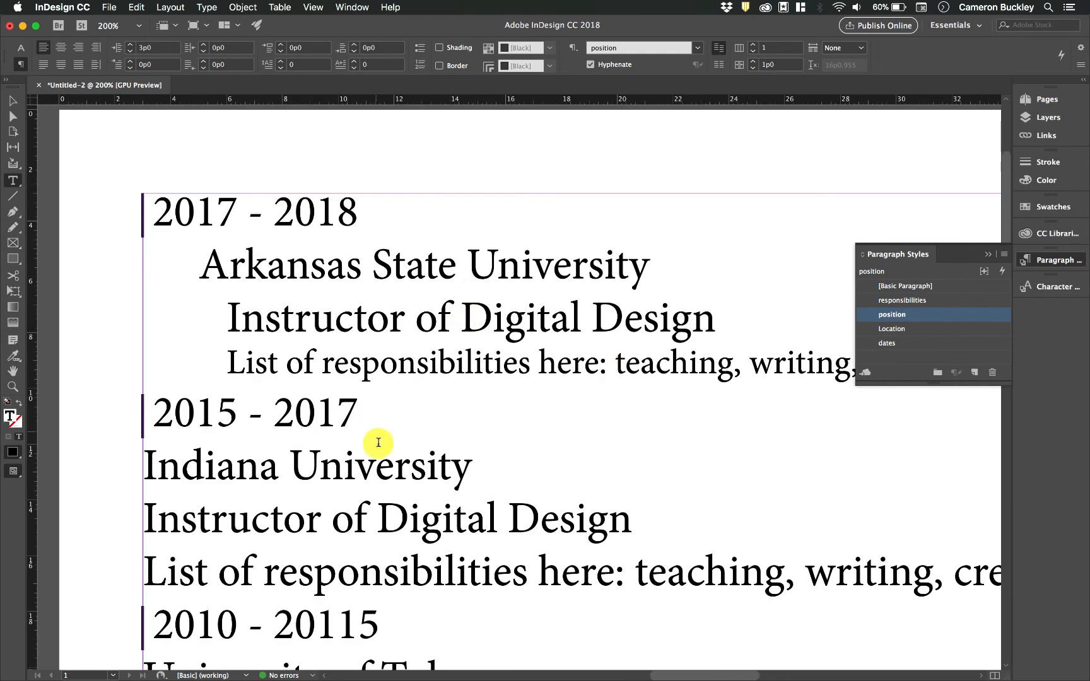
click(374, 463)
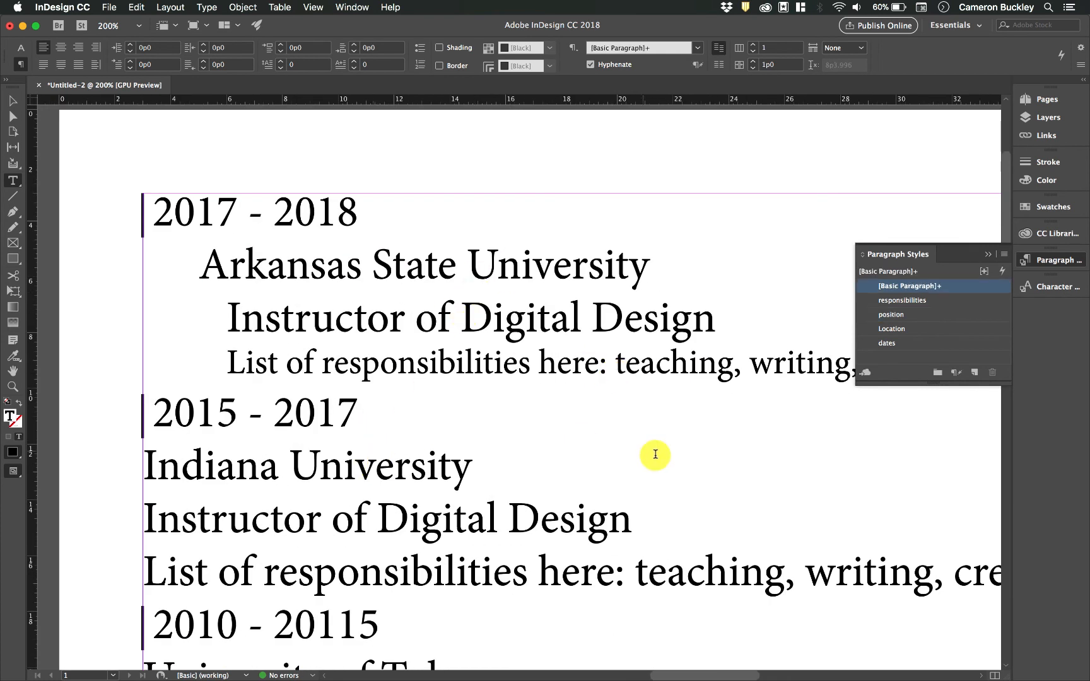
click(892, 328)
click(558, 526)
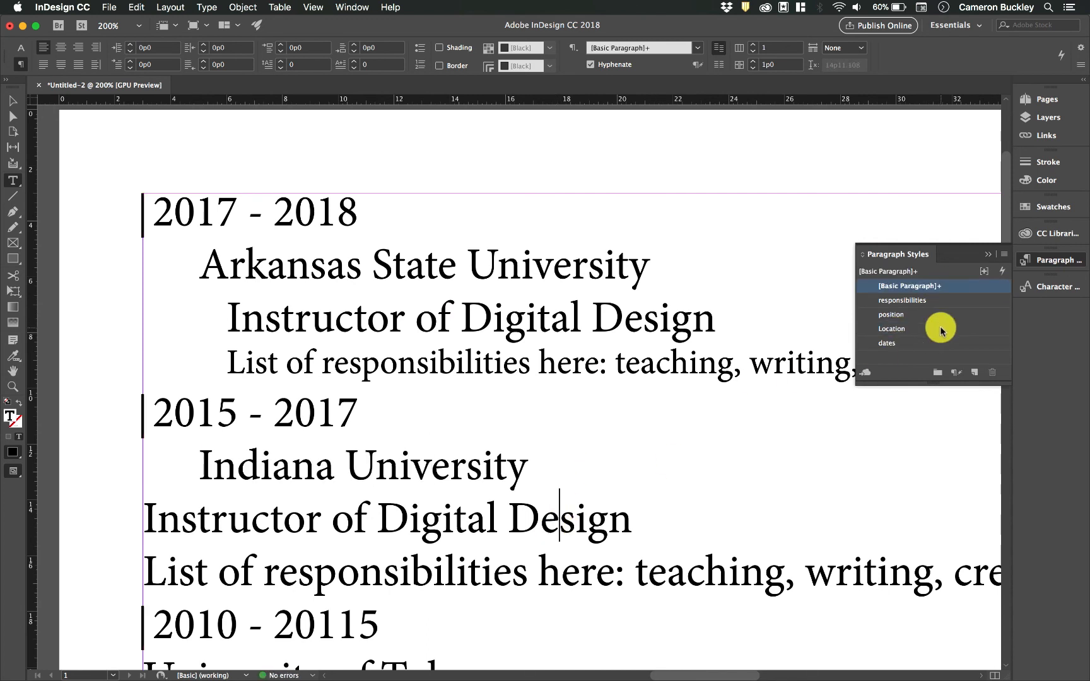
click(908, 315)
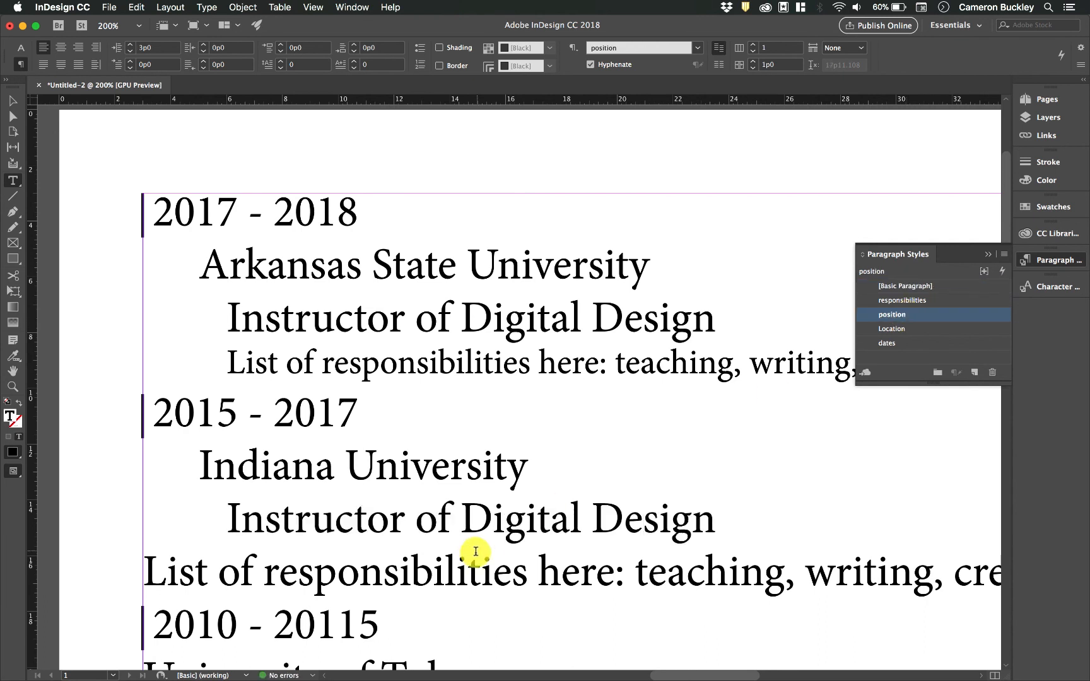
click(494, 571)
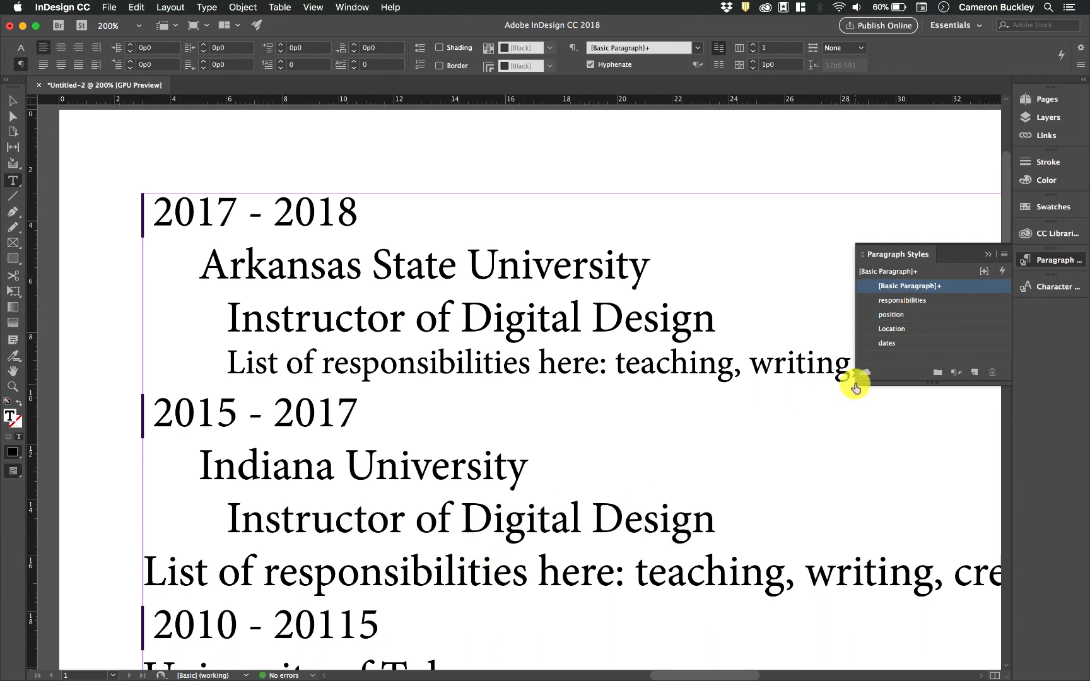
click(899, 301)
- Apply Location, position and responsibilities styles to the University of Tulsa entry, then zoom to view the whole resume
scroll(469, 539, down, 3)
scroll(469, 539, down, 2)
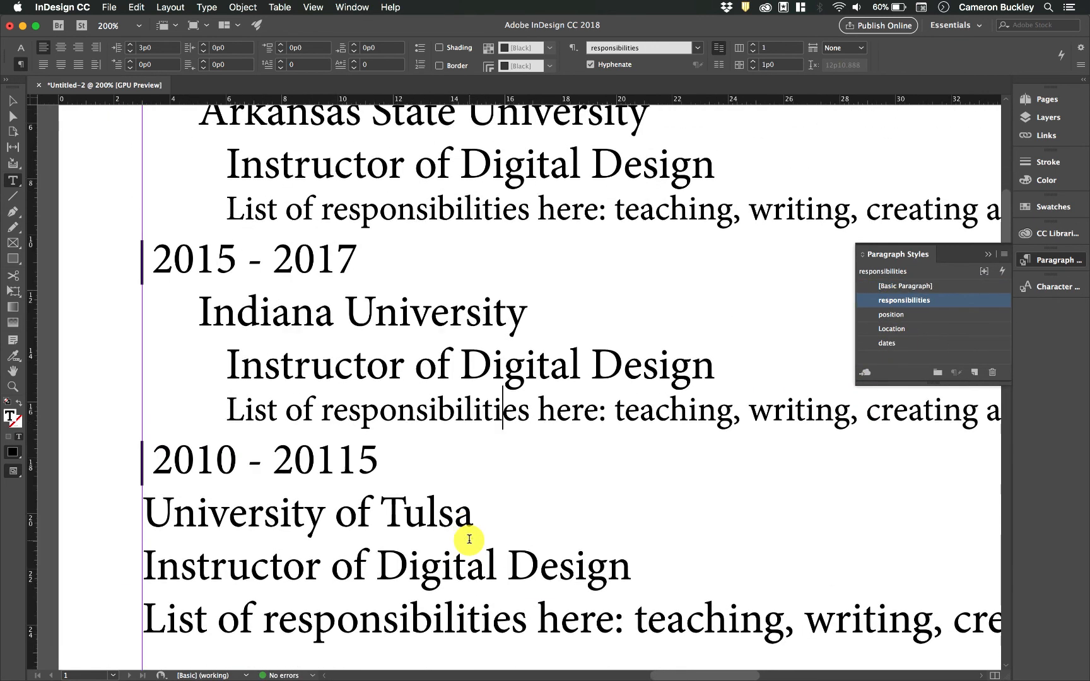
click(436, 519)
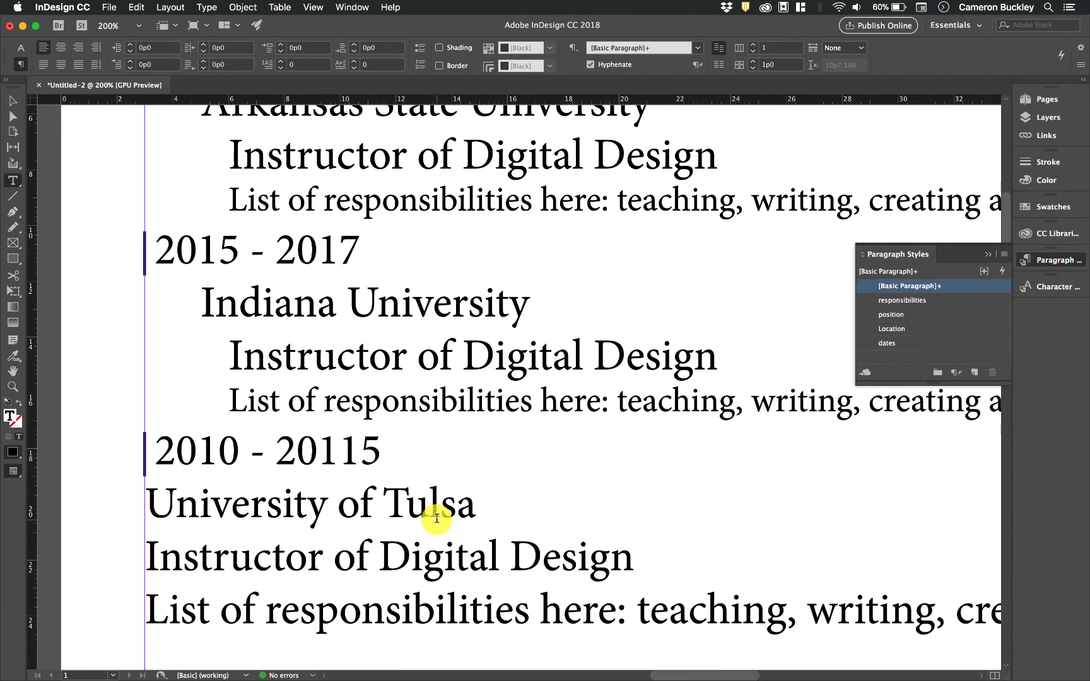
click(901, 327)
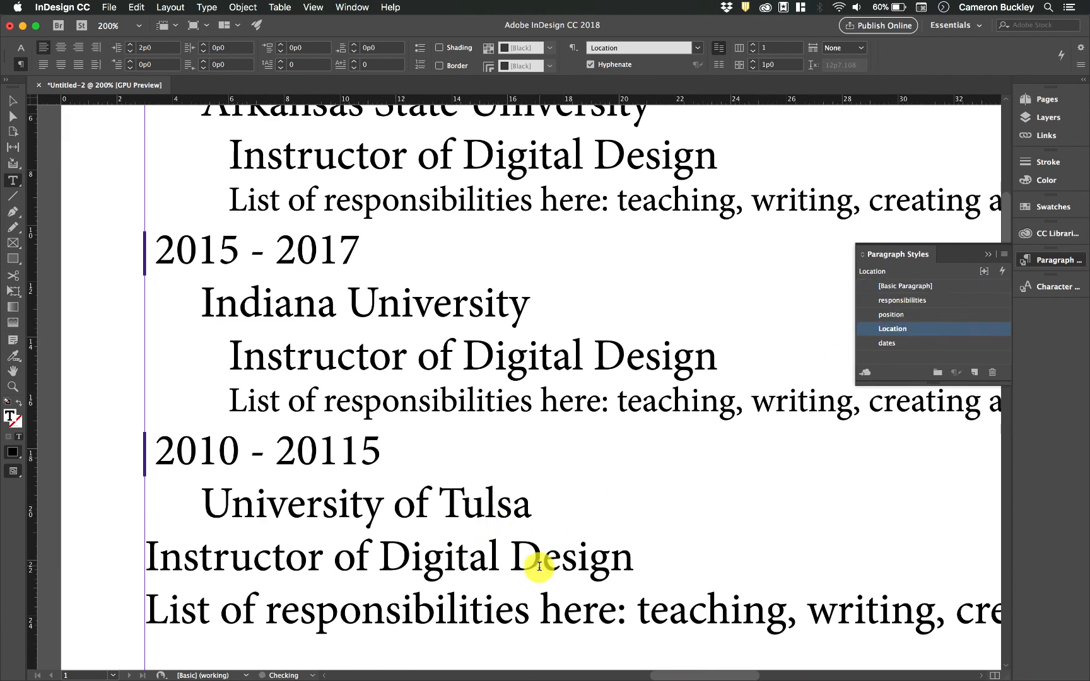
click(547, 562)
click(890, 315)
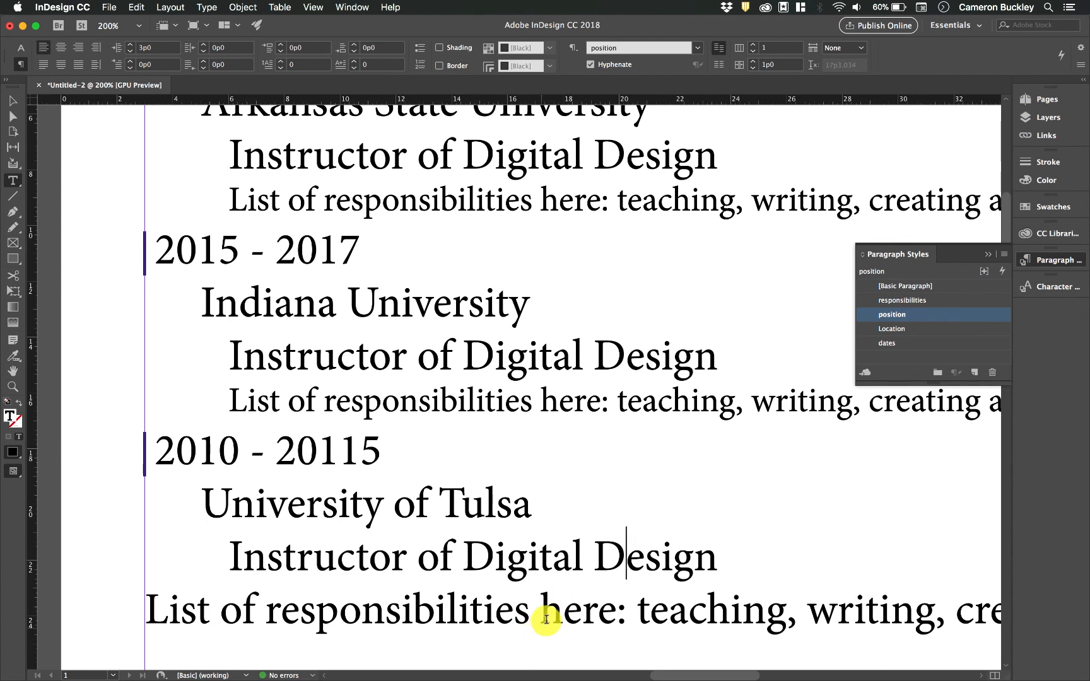
click(579, 593)
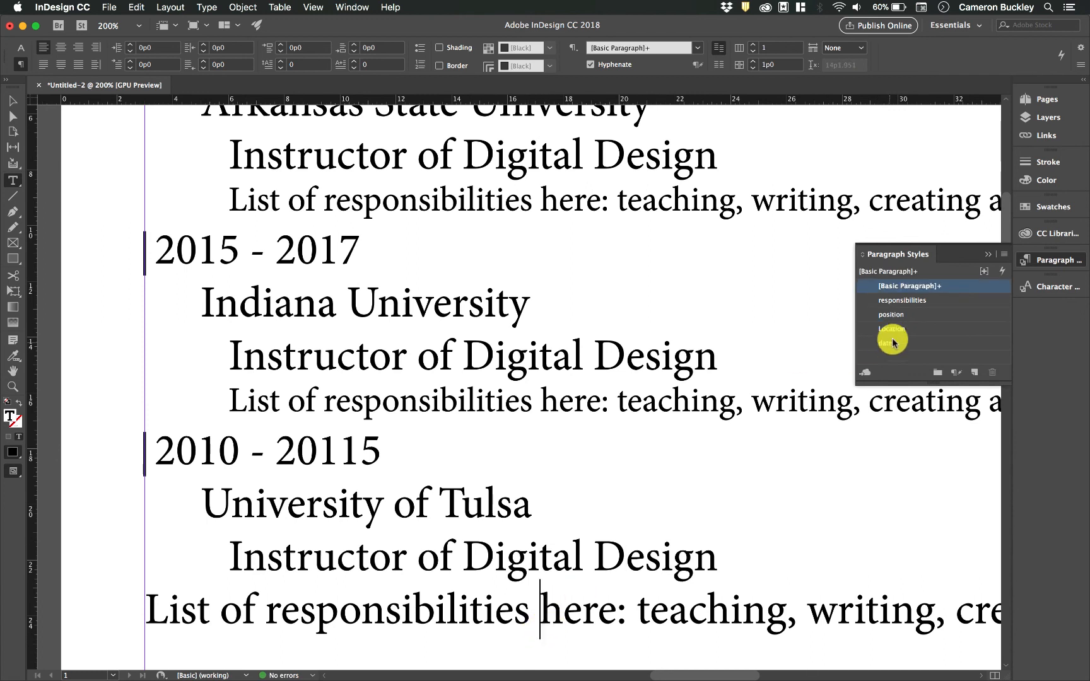
click(906, 302)
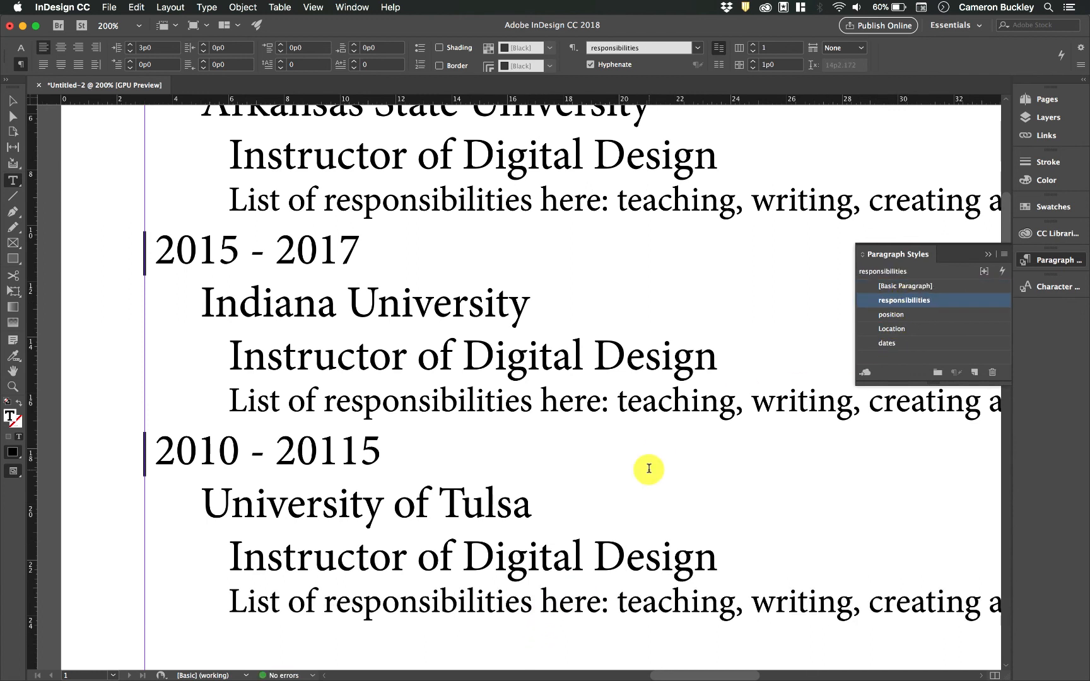
scroll(650, 470, up, 3)
key(super+1)
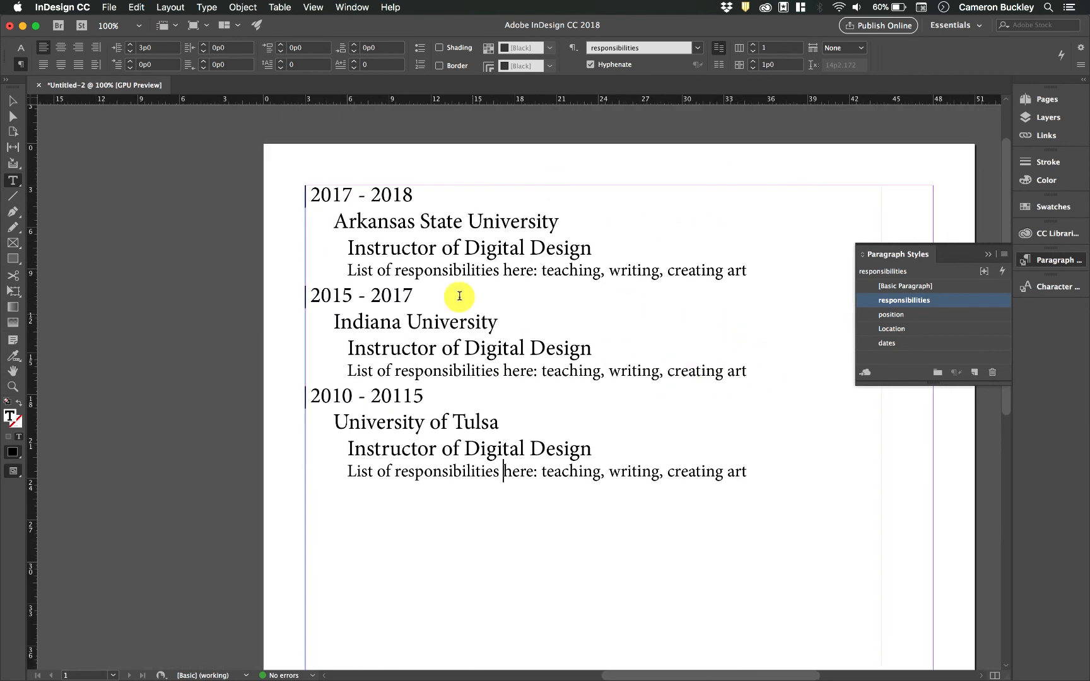
- Check the styles on the Arkansas State University and 2017 - 2018 lines, then open the Location style settings
click(403, 222)
click(397, 197)
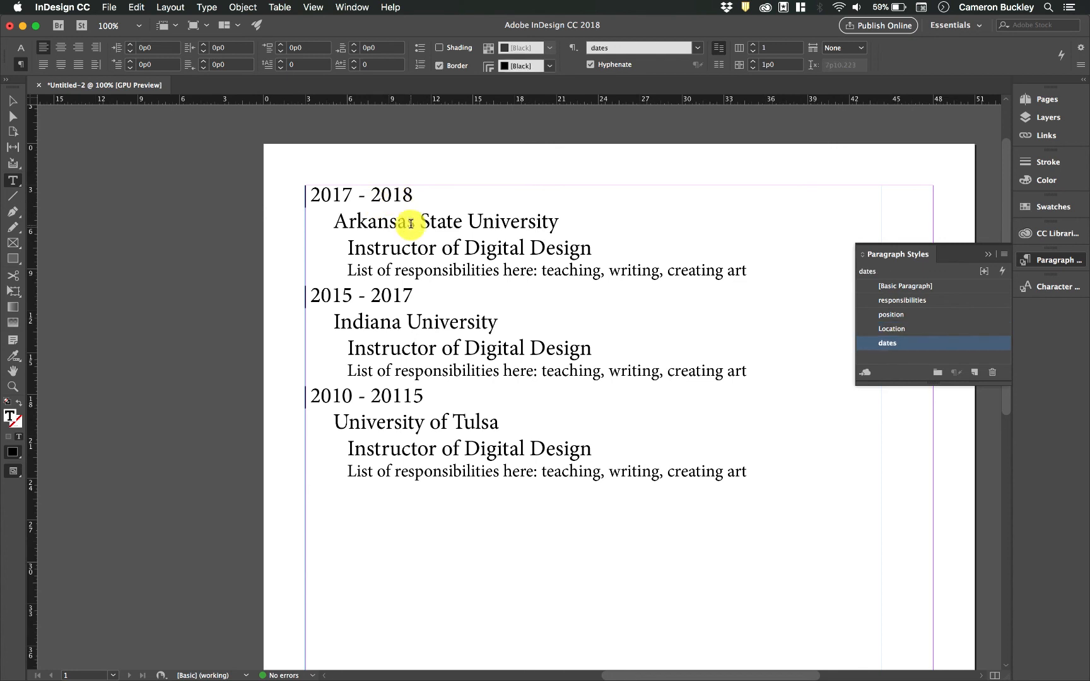
click(411, 224)
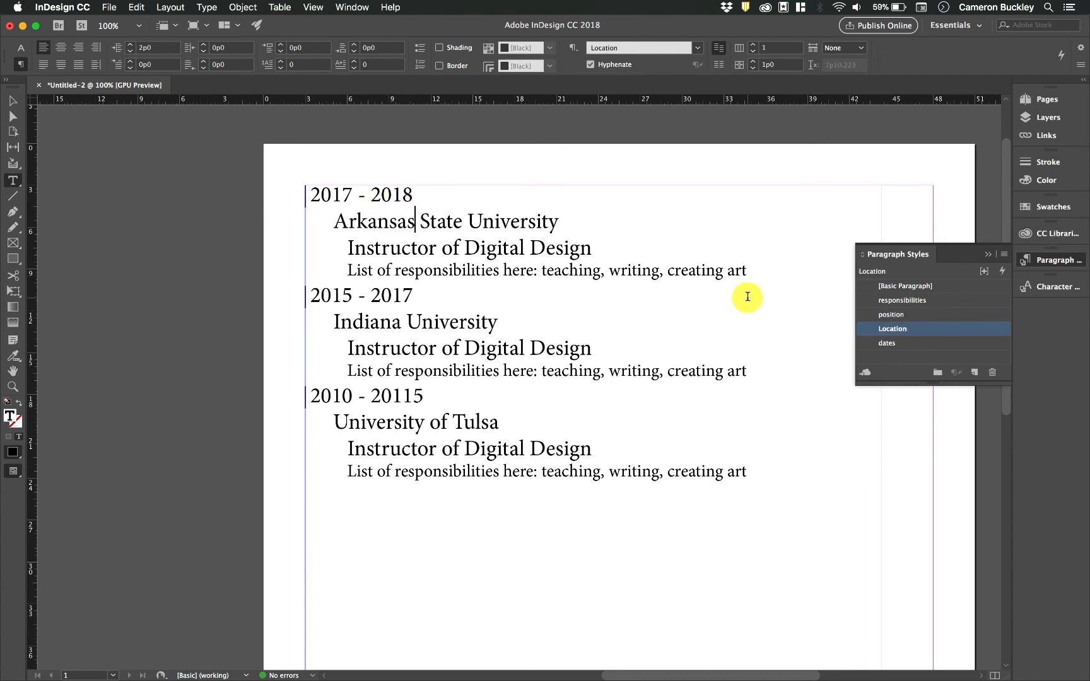
double_click(920, 330)
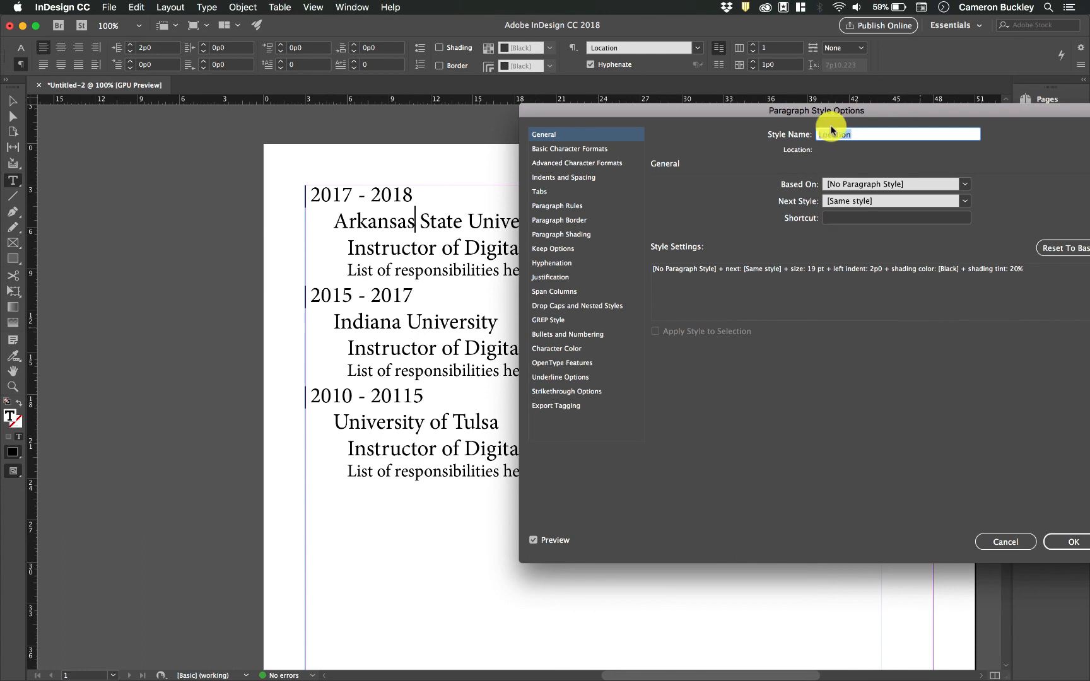
drag(798, 104, 913, 114)
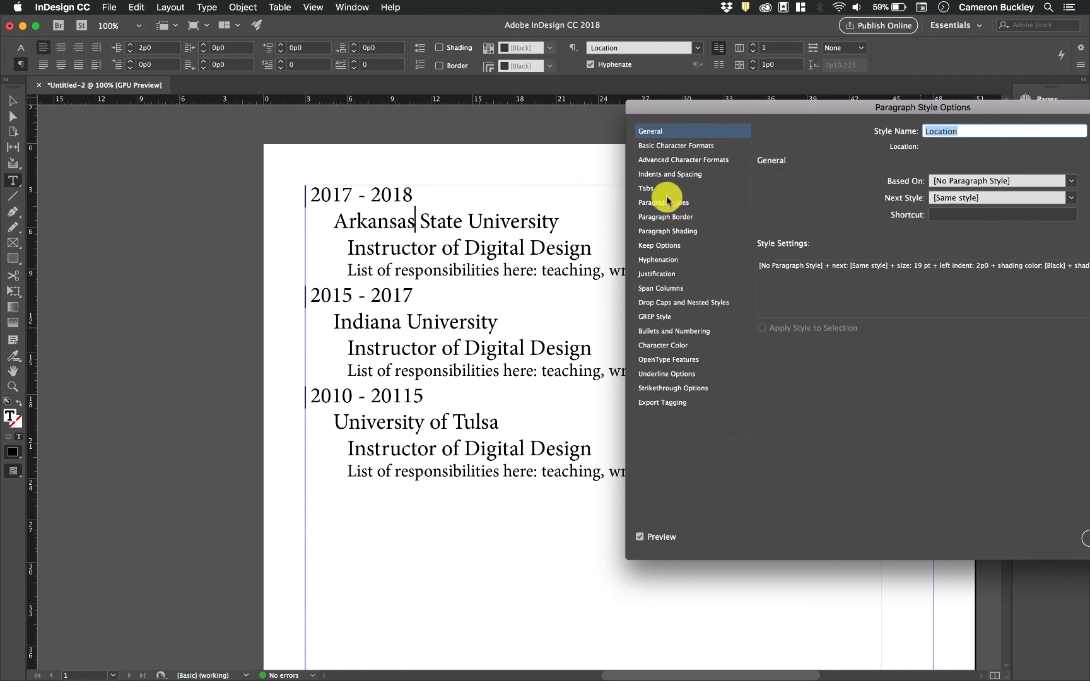
- Raise the Location style's leading to 29 pt and save the change
click(675, 146)
click(950, 219)
click(950, 218)
click(950, 218)
click(950, 218)
click(951, 218)
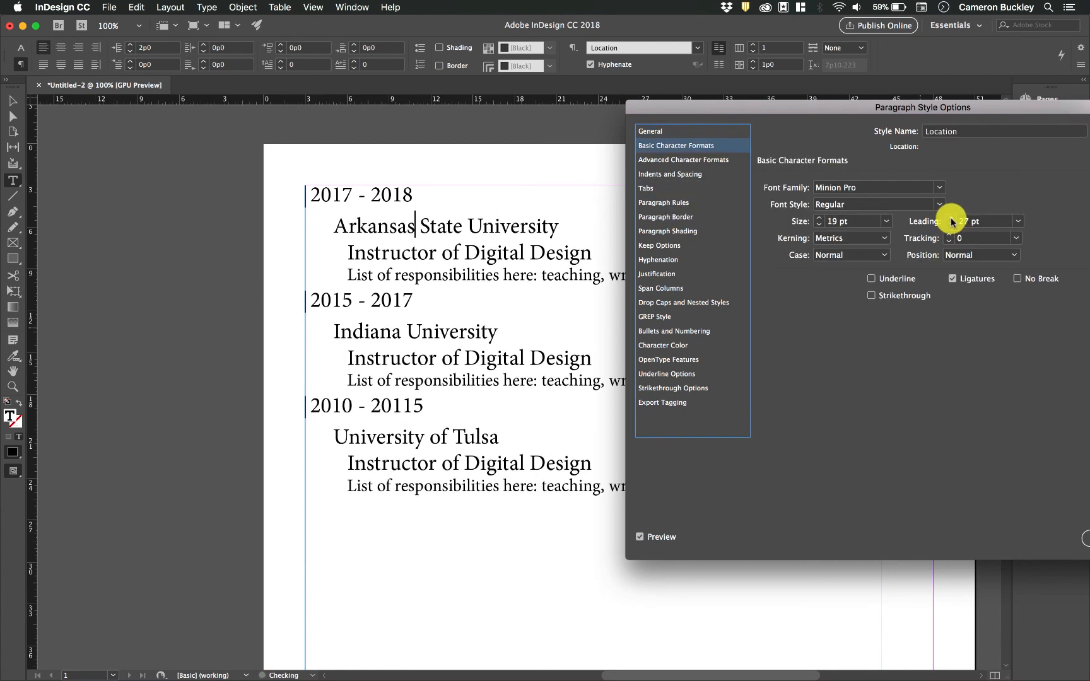
click(951, 219)
click(951, 218)
click(951, 219)
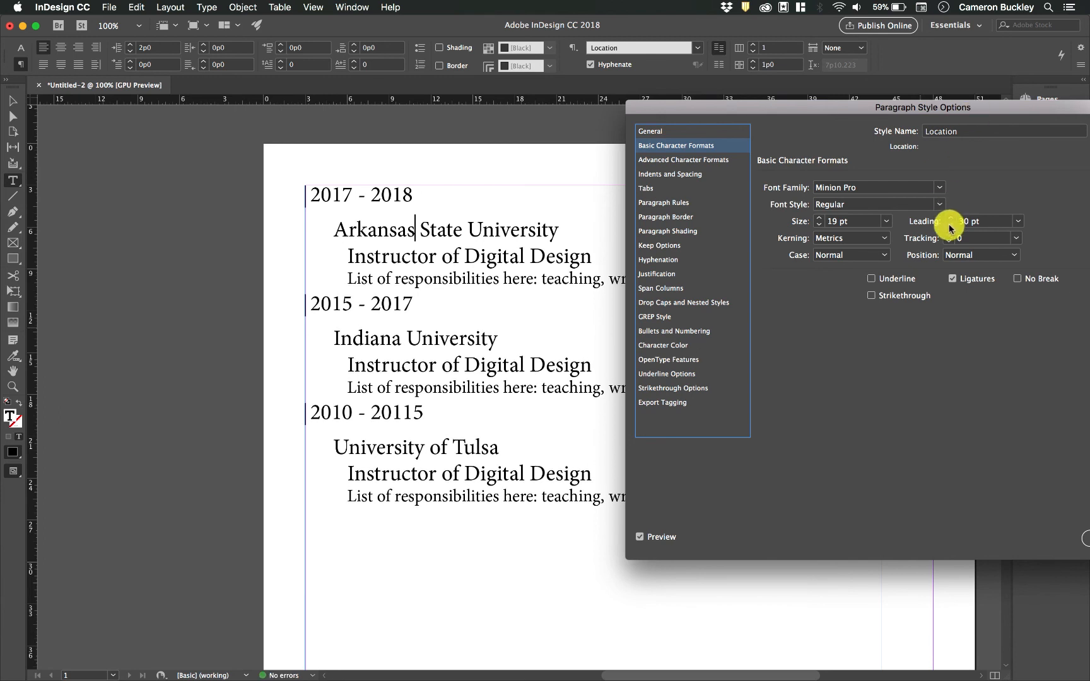
drag(983, 110, 876, 110)
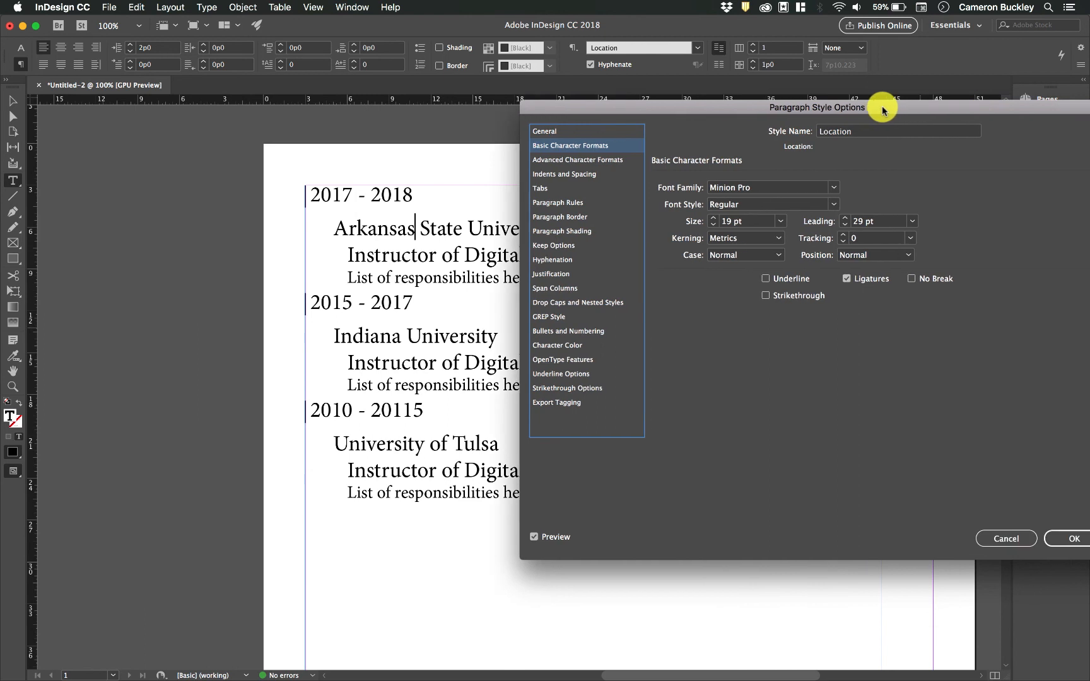
click(1074, 539)
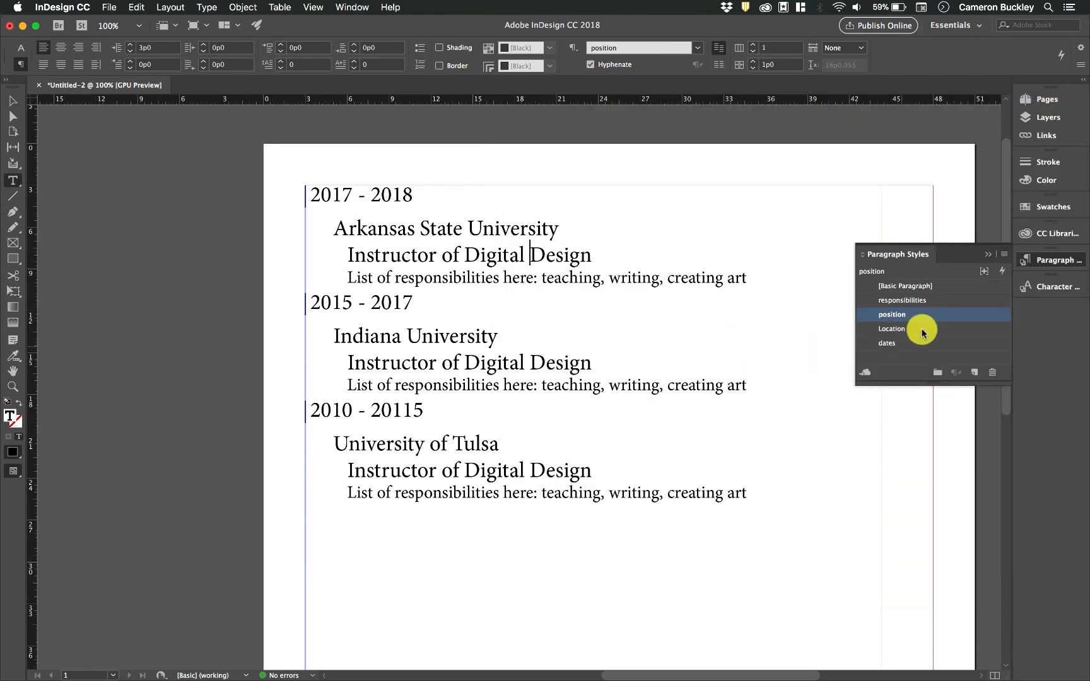